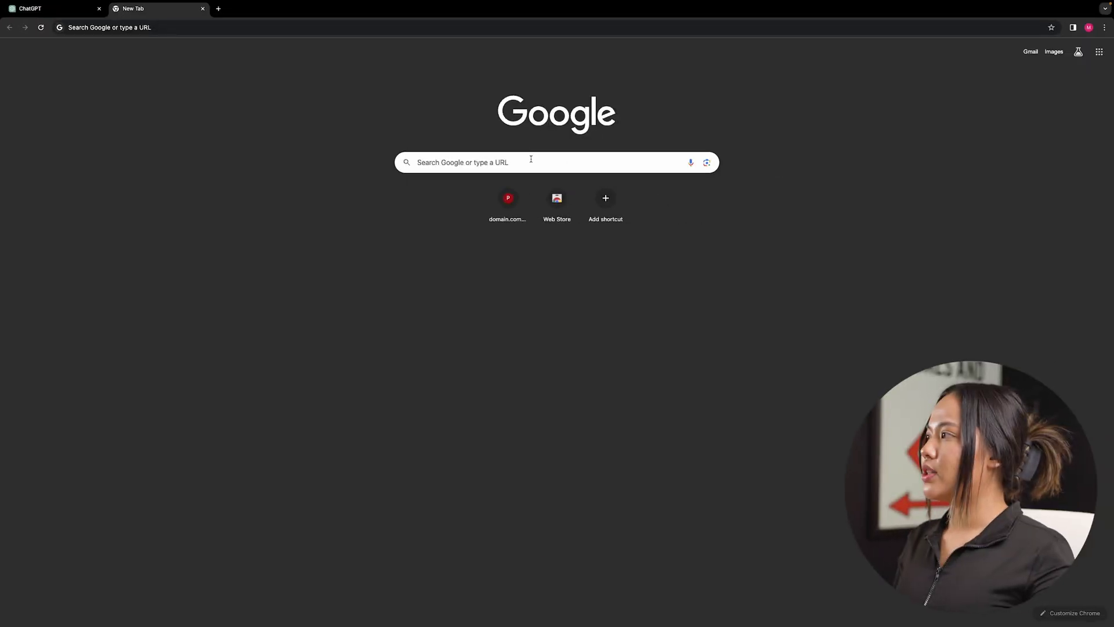
Open ChatGPT from the recent 'chatgpt' search suggestion on the new tab page
{"action": "left_click", "coordinate": [531, 159]}
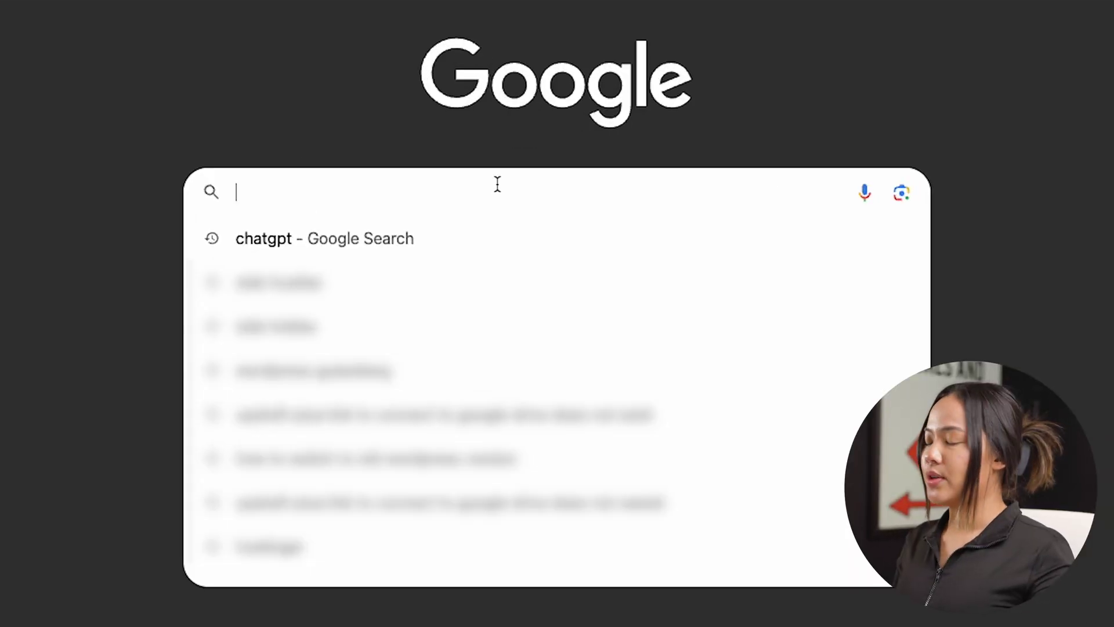
{"action": "left_click", "coordinate": [283, 247]}
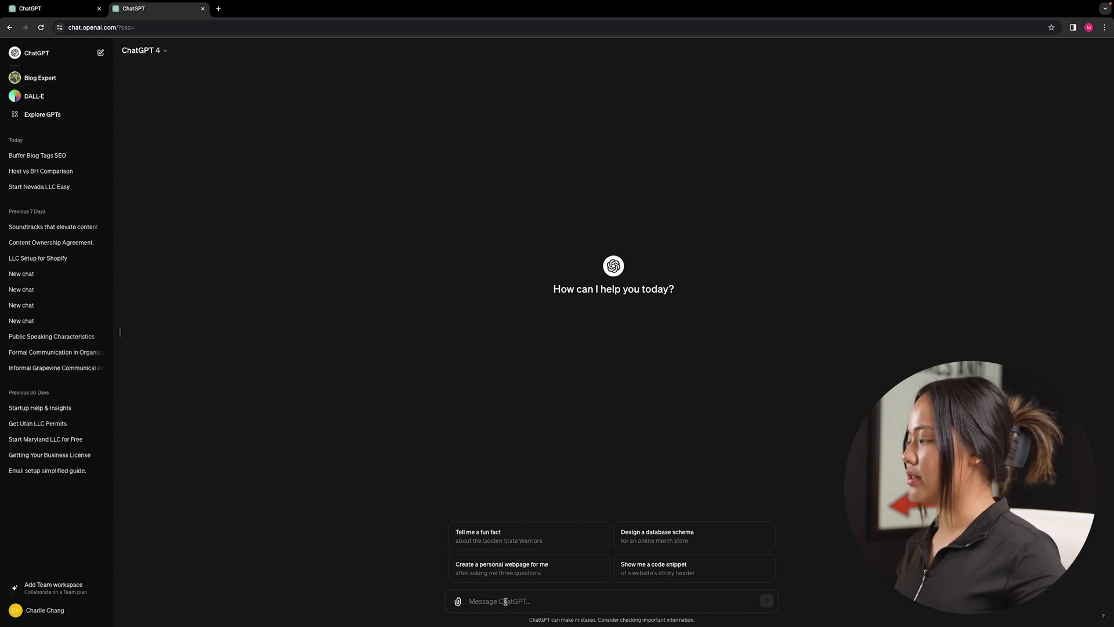
Paste the side-hustle long-tail keyword question into the ChatGPT 4 message box
{"action": "type", "text": "What are some long-tail keywords related to side hustles"}
Add '?' and send the side-hustle question, then highlight the answer's opening sentences
{"action": "type", "text": "?"}
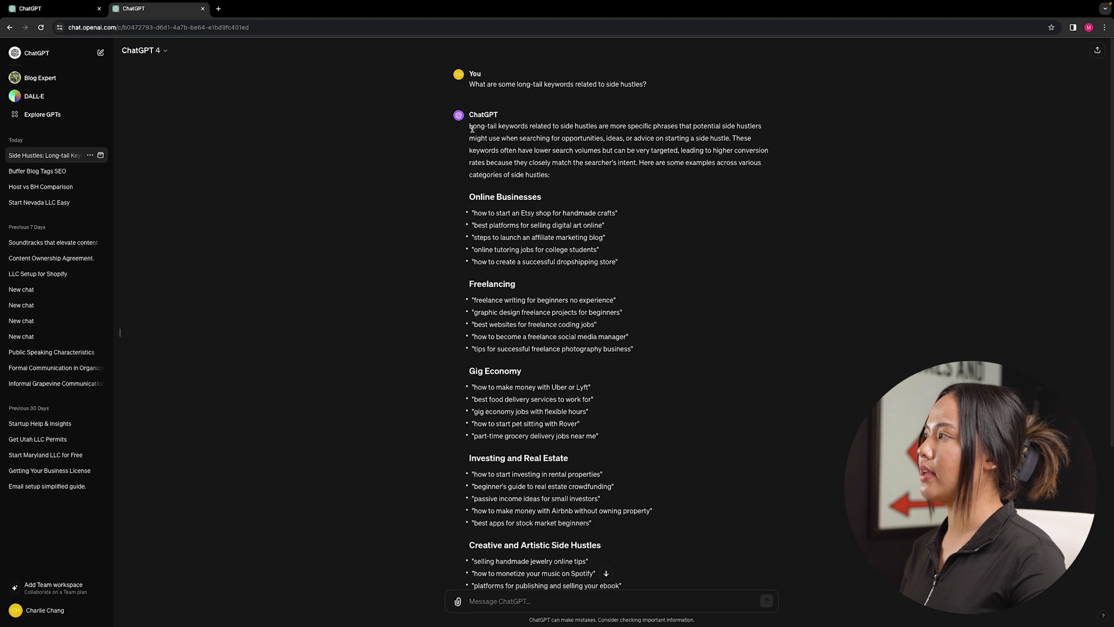
{"action": "scroll", "coordinate": [508, 189], "scroll_direction": "down", "scroll_amount": 3}
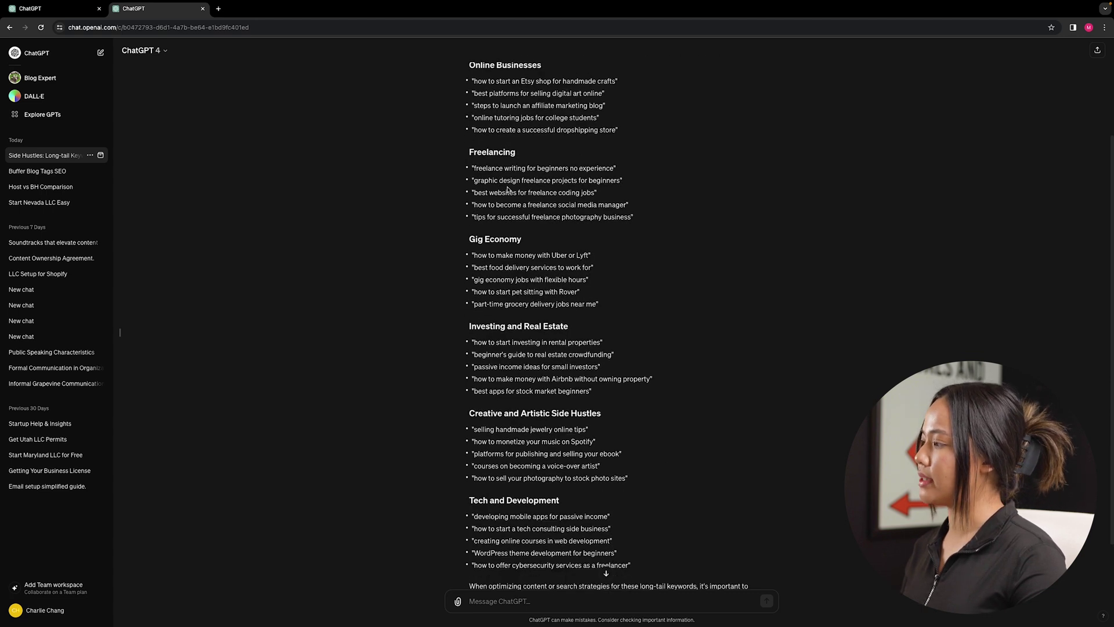
{"action": "scroll", "coordinate": [487, 156], "scroll_direction": "up", "scroll_amount": 3}
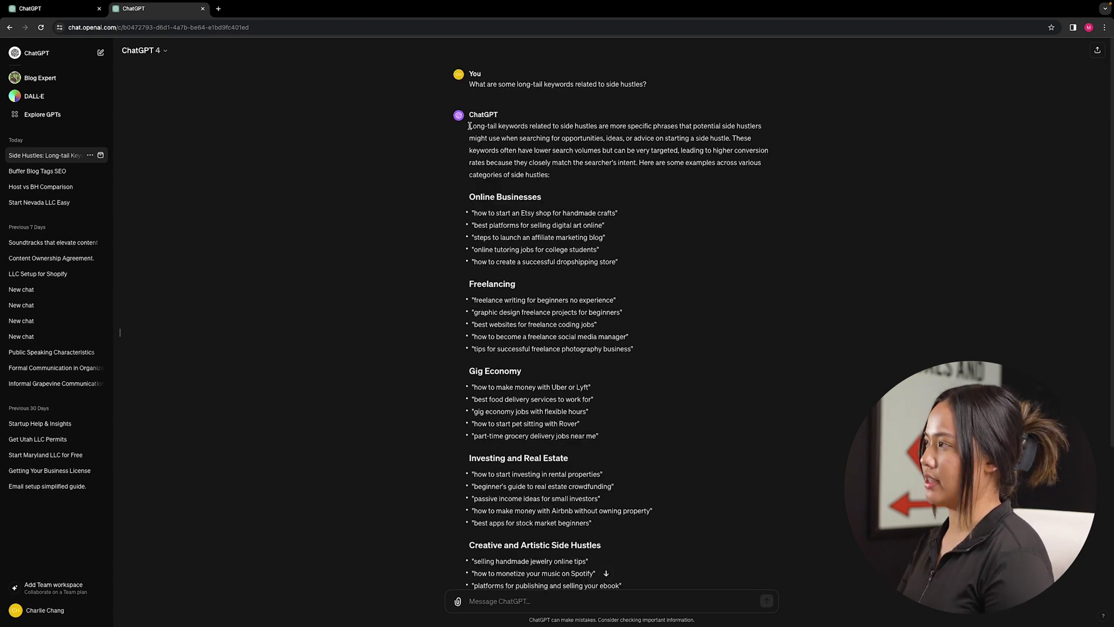
{"action": "left_click_drag", "start_coordinate": [470, 126], "coordinate": [571, 128]}
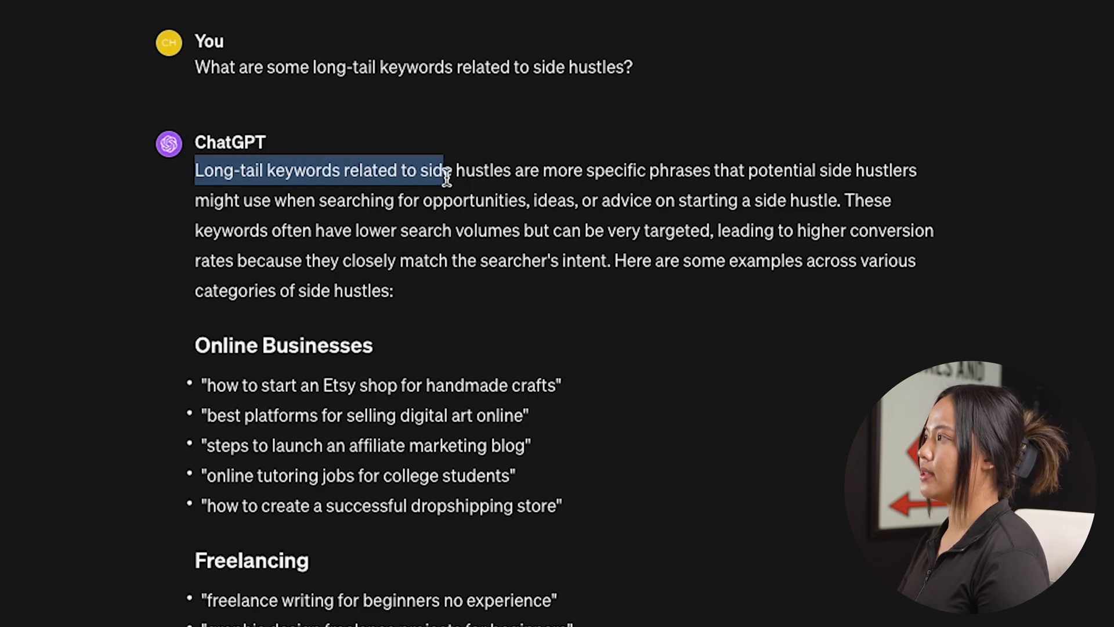
{"action": "left_click_drag", "start_coordinate": [446, 177], "coordinate": [508, 179]}
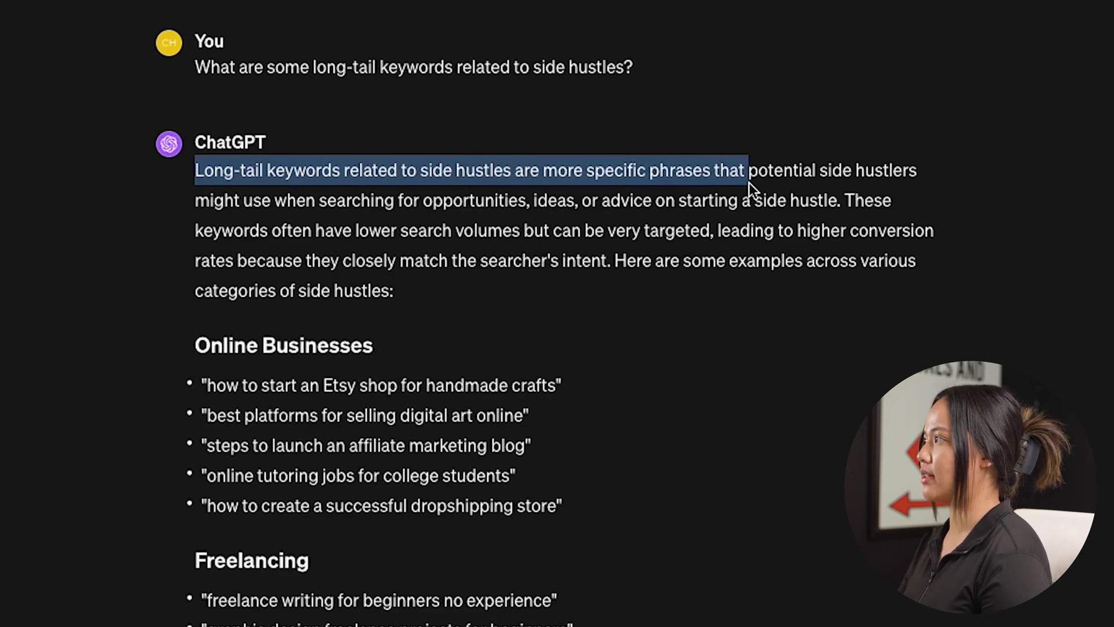
{"action": "left_click_drag", "start_coordinate": [748, 183], "coordinate": [837, 187]}
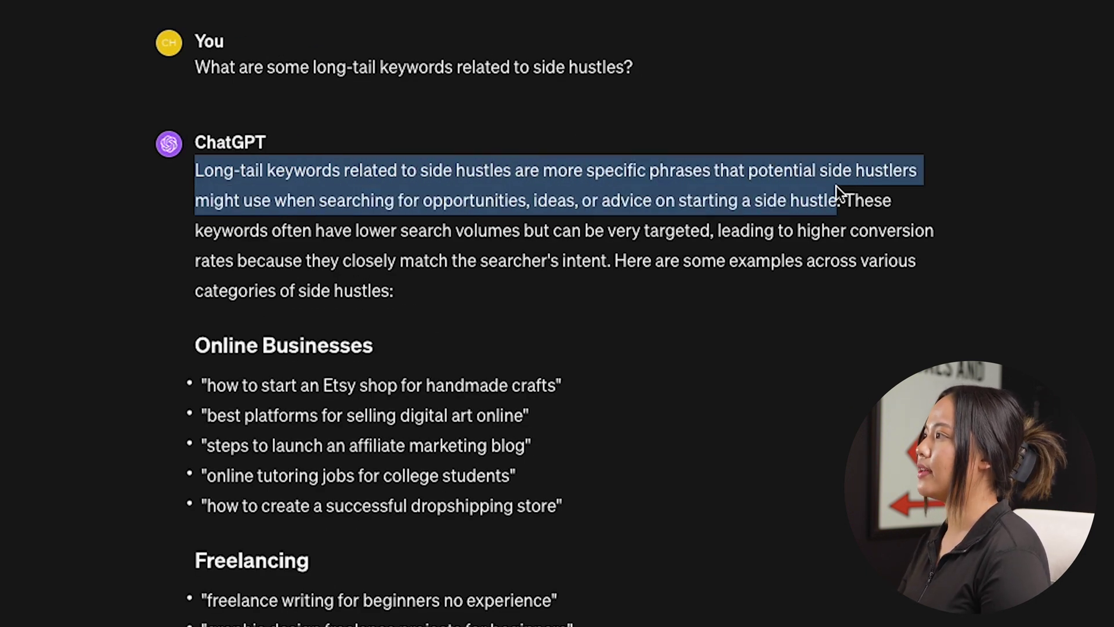
{"action": "left_click_drag", "start_coordinate": [837, 185], "coordinate": [843, 192]}
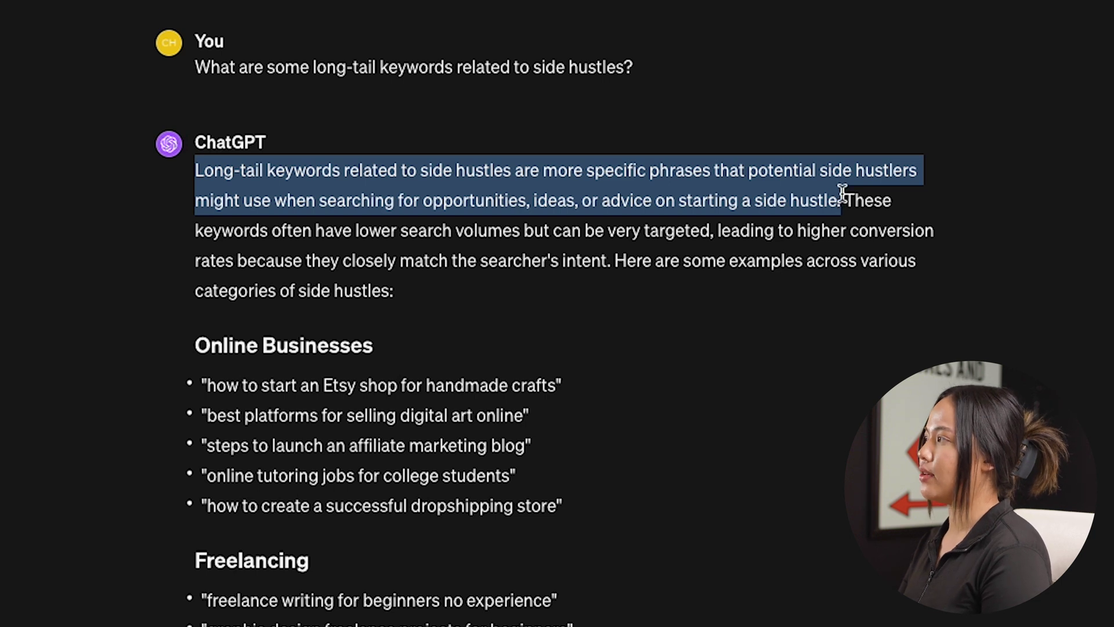
{"action": "left_click_drag", "start_coordinate": [613, 262], "coordinate": [894, 307]}
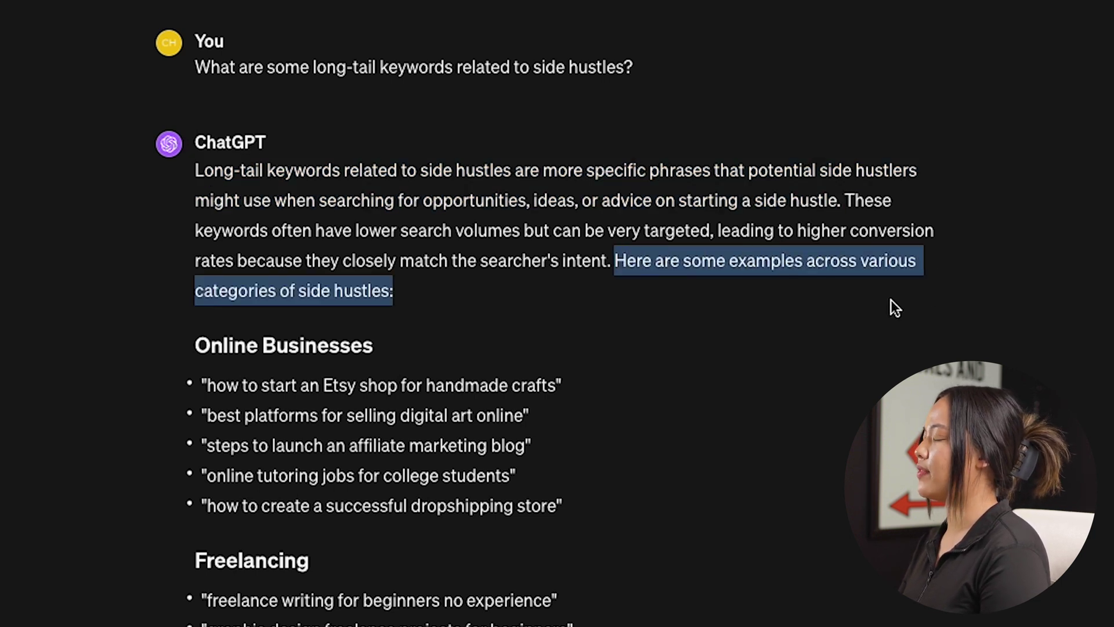
{"action": "left_click", "coordinate": [404, 317]}
Highlight the intro, the Gig Economy heading and the five Online Businesses keywords
{"action": "scroll", "coordinate": [497, 294], "scroll_direction": "down", "scroll_amount": 1}
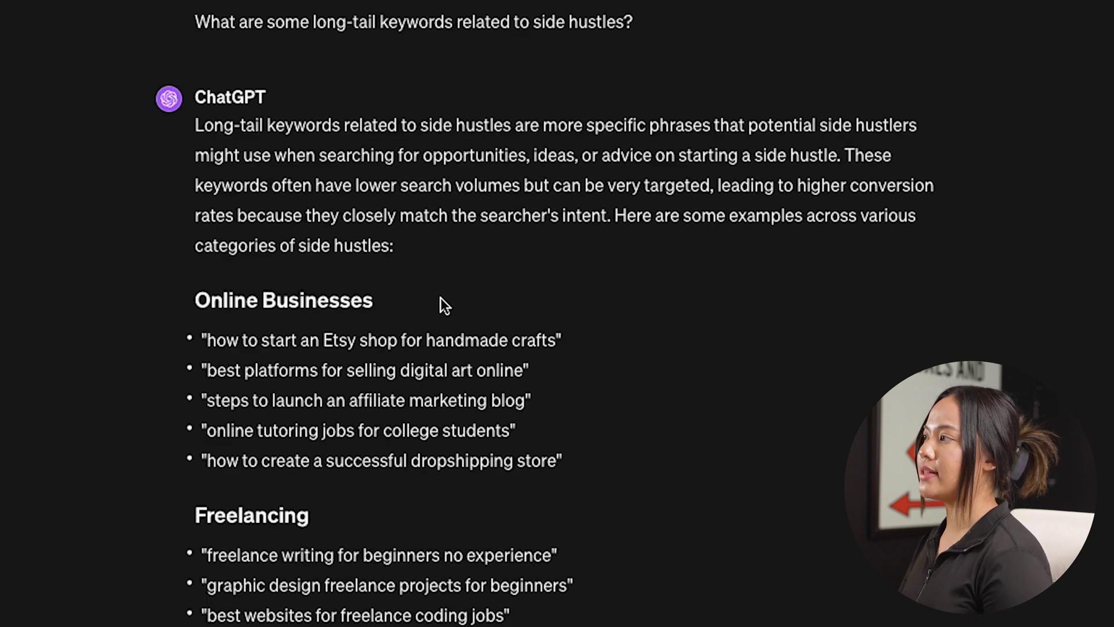
{"action": "left_click_drag", "start_coordinate": [187, 302], "coordinate": [384, 302]}
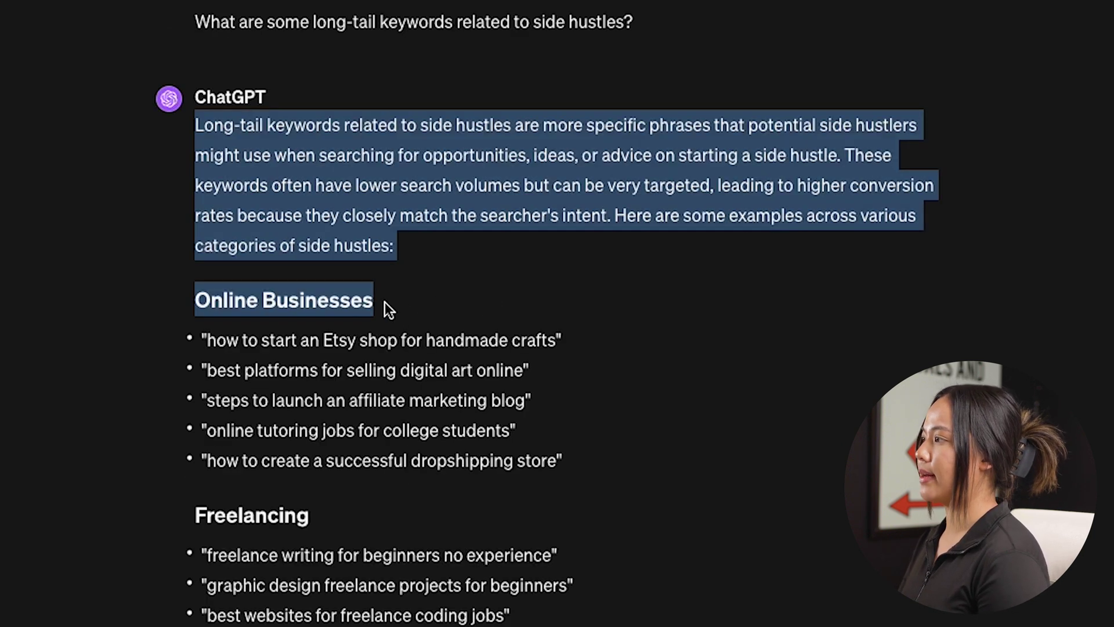
{"action": "scroll", "coordinate": [199, 528], "scroll_direction": "down", "scroll_amount": 4}
{"action": "left_click", "coordinate": [333, 270], "text": "shift"}
{"action": "left_click_drag", "start_coordinate": [176, 496], "coordinate": [370, 225]}
{"action": "scroll", "coordinate": [273, 360], "scroll_direction": "down", "scroll_amount": 4}
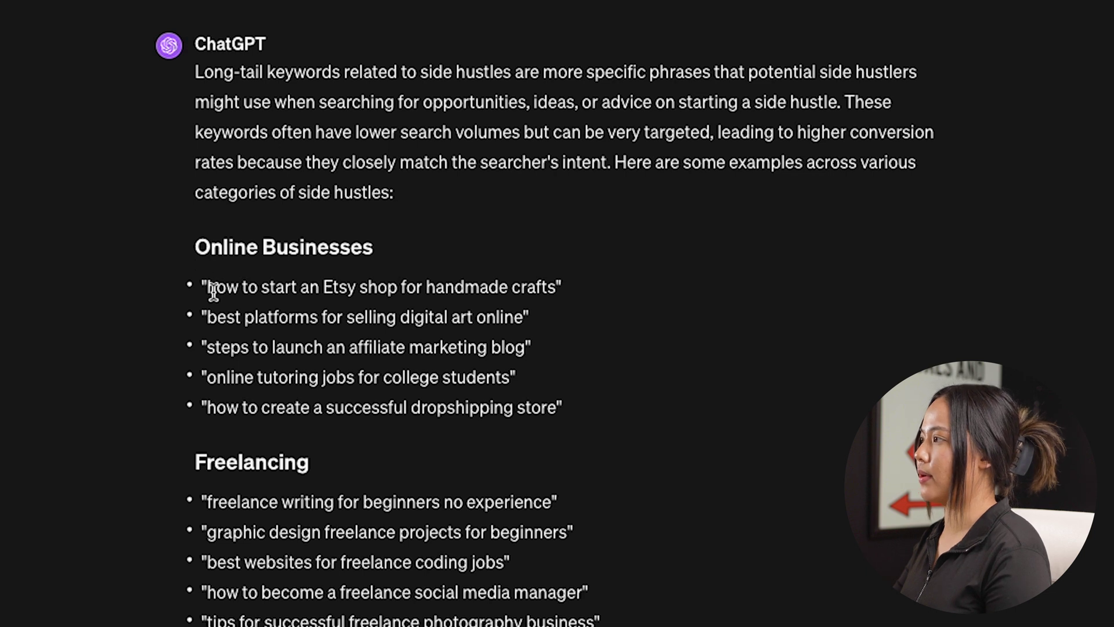
{"action": "left_click_drag", "start_coordinate": [206, 287], "coordinate": [561, 397]}
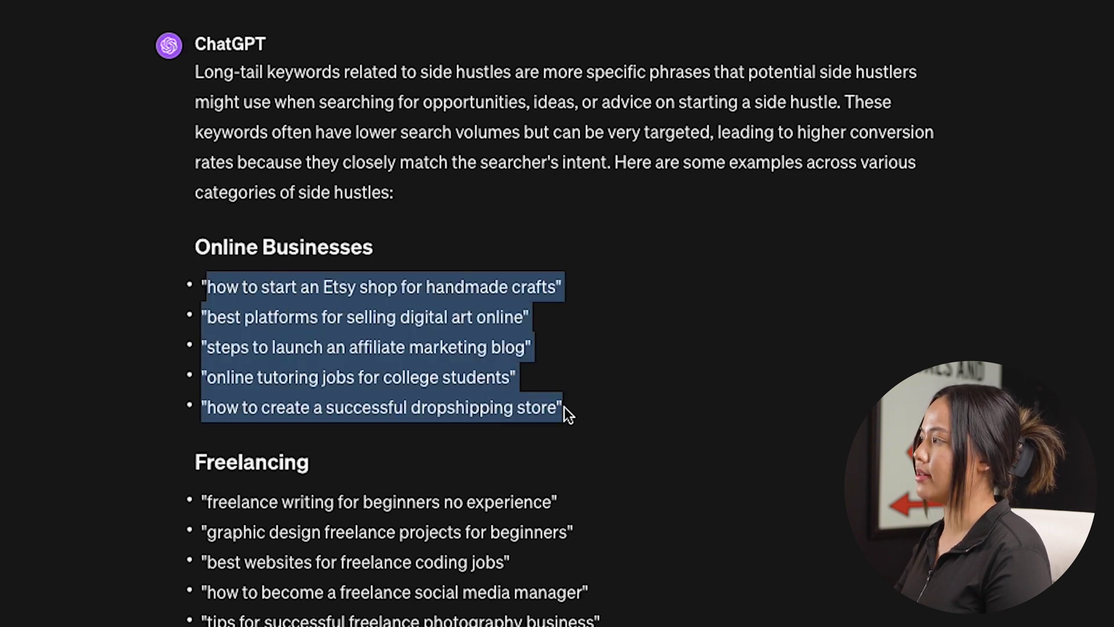
{"action": "left_click", "coordinate": [65, 514]}
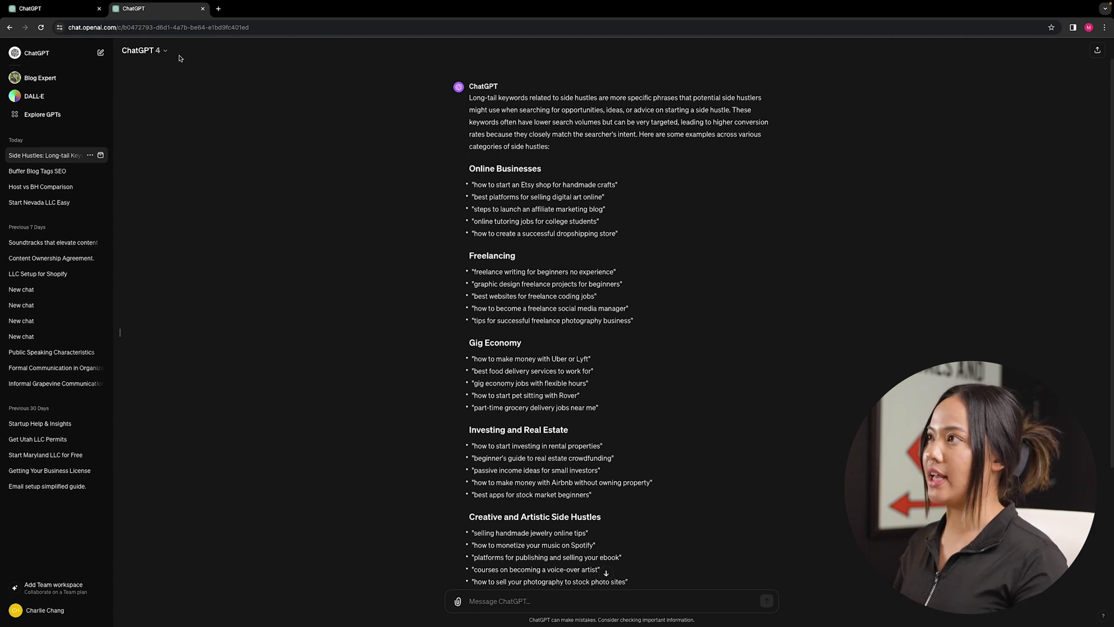
Ask GPT-3.5 the same side-hustle keyword question in a new chat and highlight its 15 keywords
{"action": "left_click", "coordinate": [165, 51]}
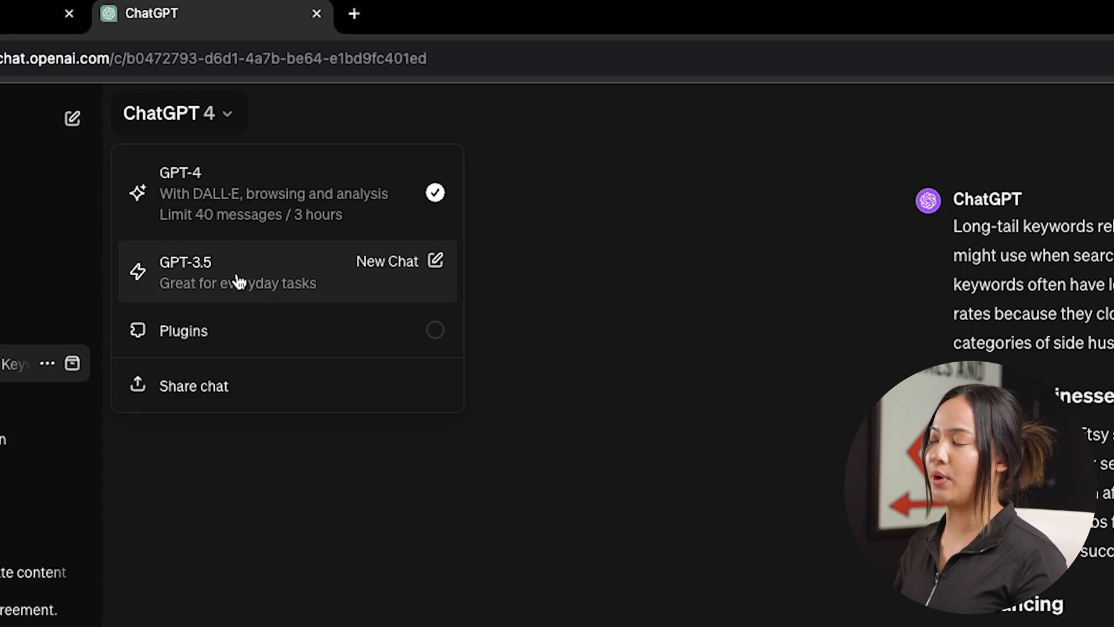
{"action": "left_click", "coordinate": [238, 282]}
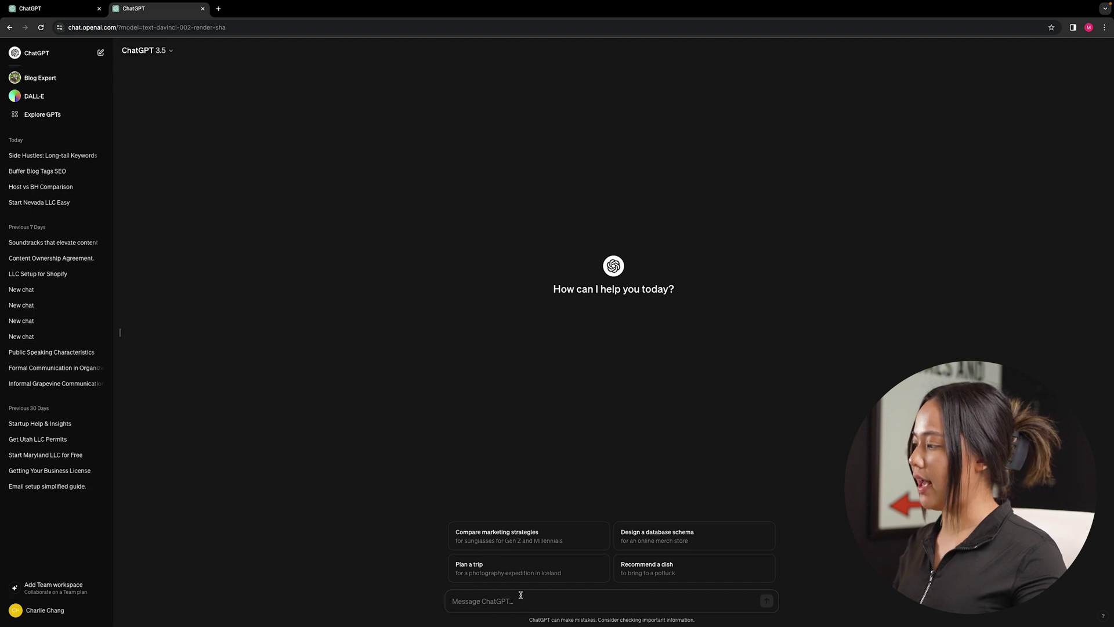
{"action": "type", "text": "What are some long-tail keywords related to side hustles?"}
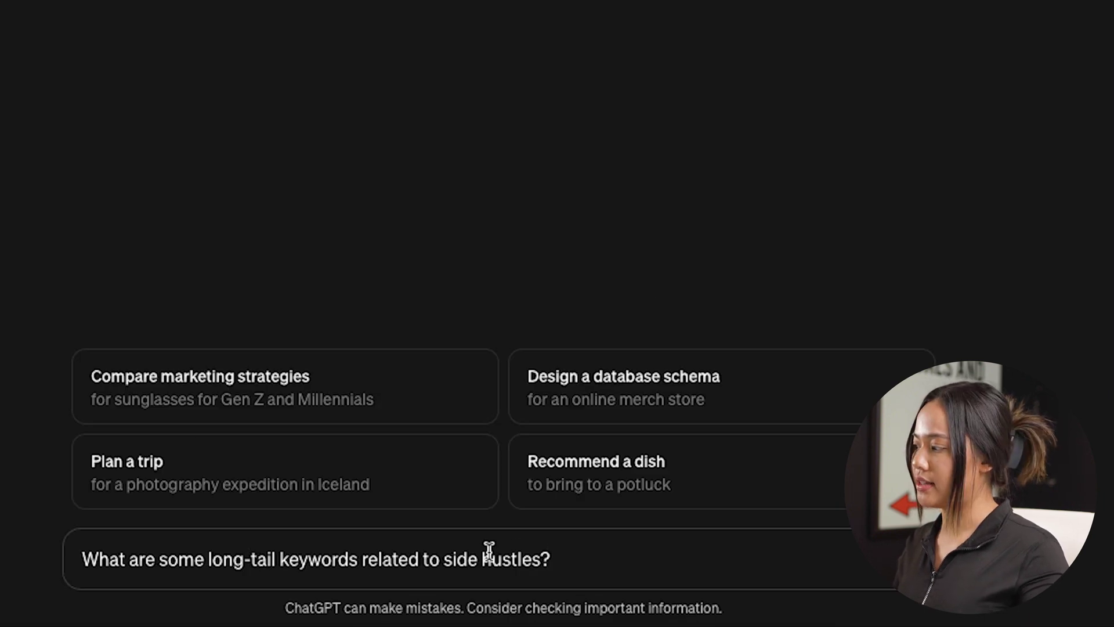
{"action": "key", "text": "Return"}
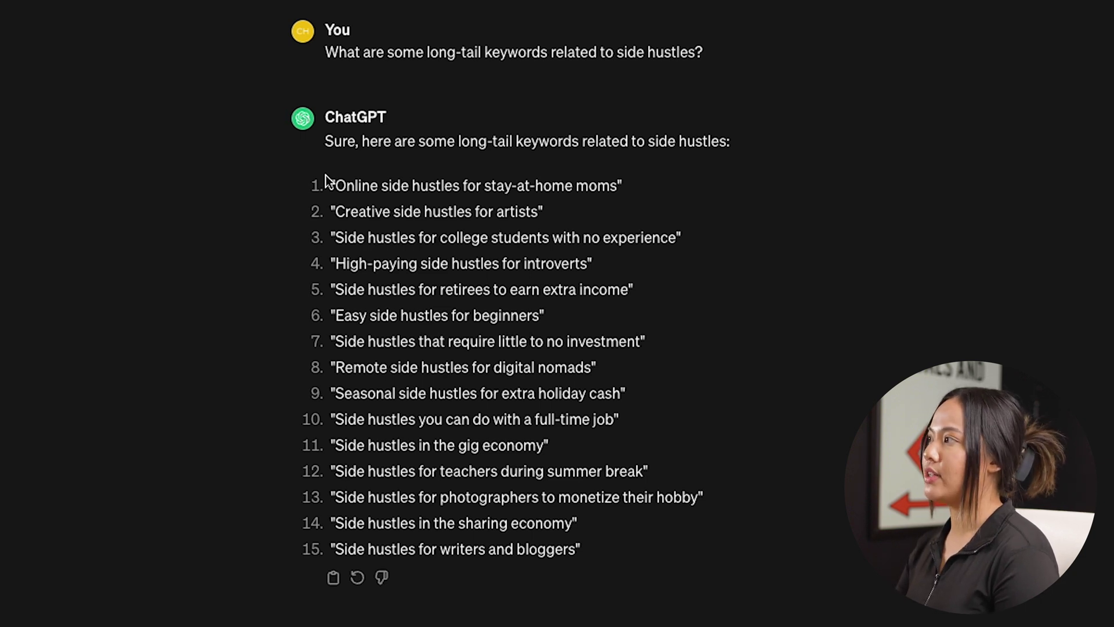
{"action": "left_click_drag", "start_coordinate": [325, 176], "coordinate": [583, 551]}
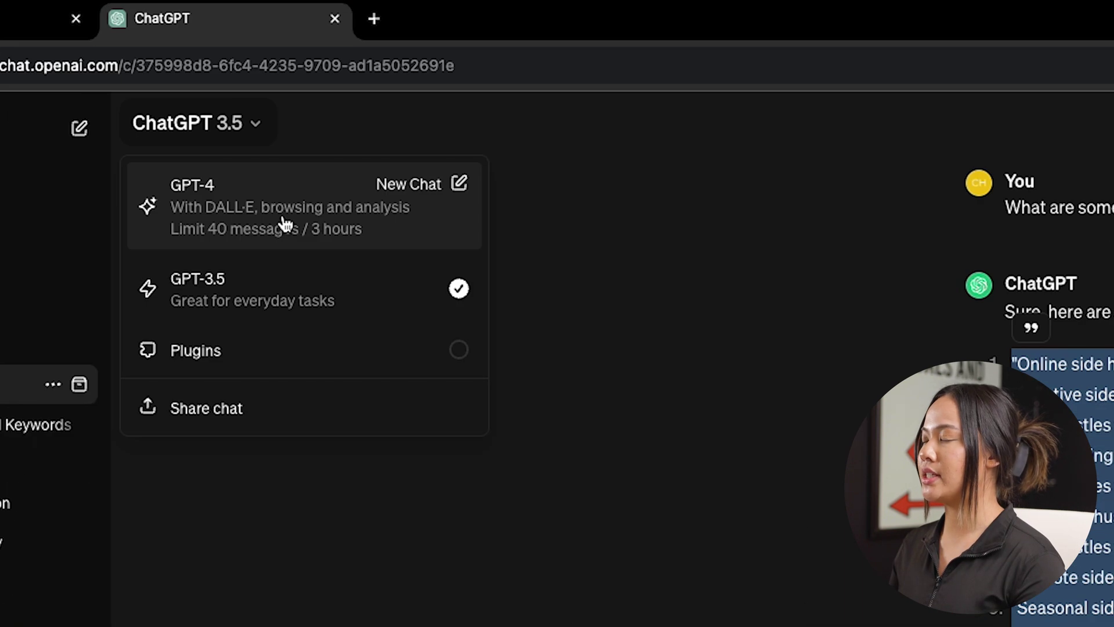
{"action": "left_click", "coordinate": [285, 223]}
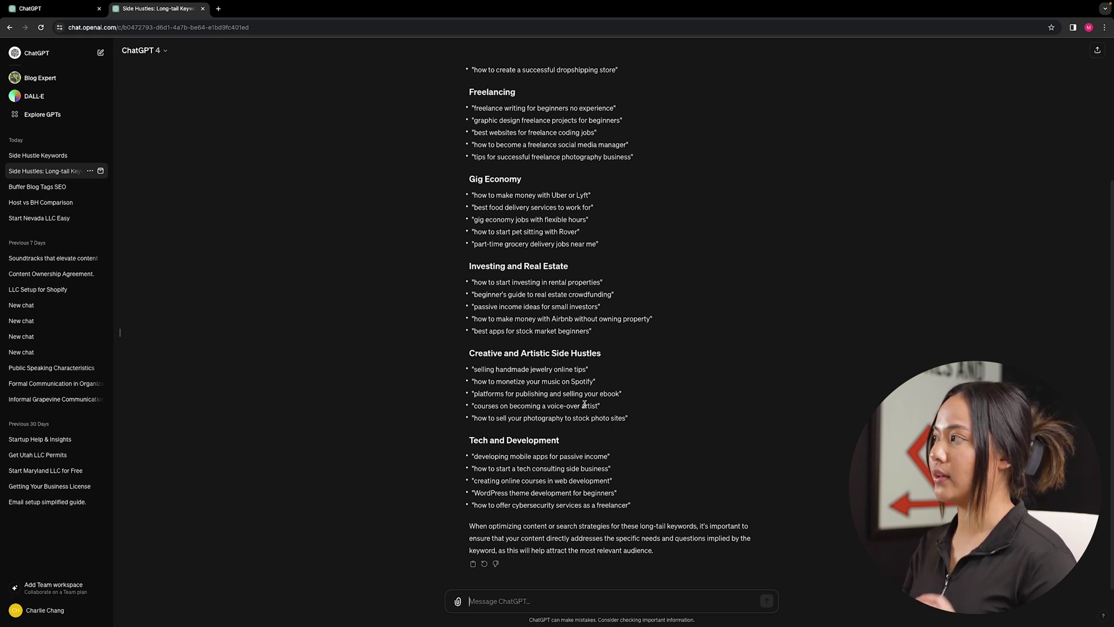
Scroll to Tech and Development and highlight 'developing mobile apps for passive income'
{"action": "scroll", "coordinate": [585, 405], "scroll_direction": "up", "scroll_amount": 2}
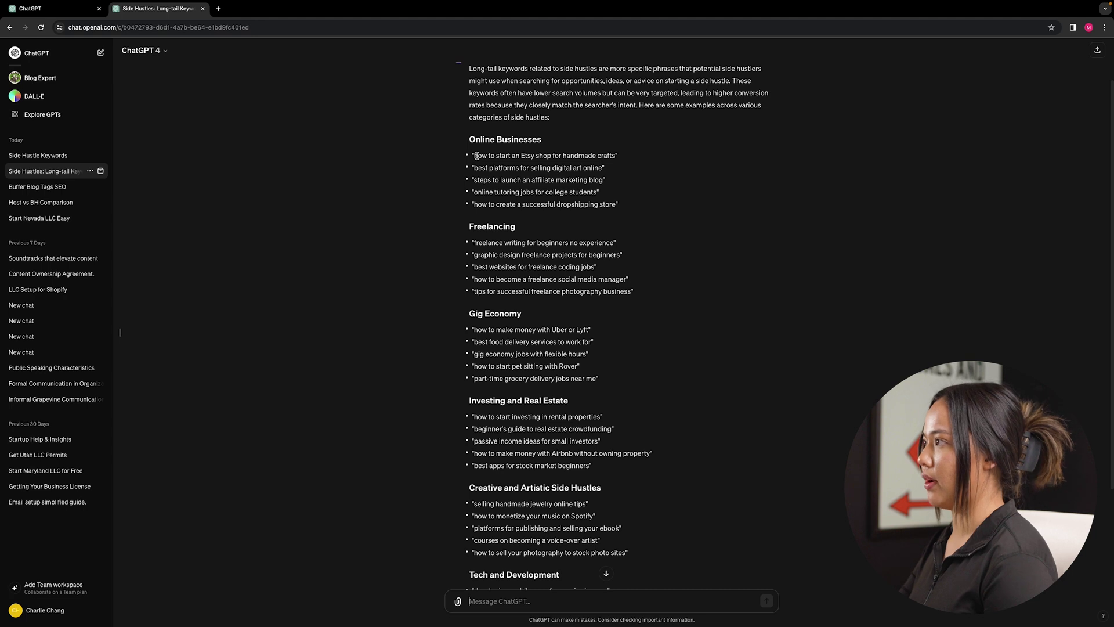
{"action": "scroll", "coordinate": [476, 155], "scroll_direction": "down", "scroll_amount": 6}
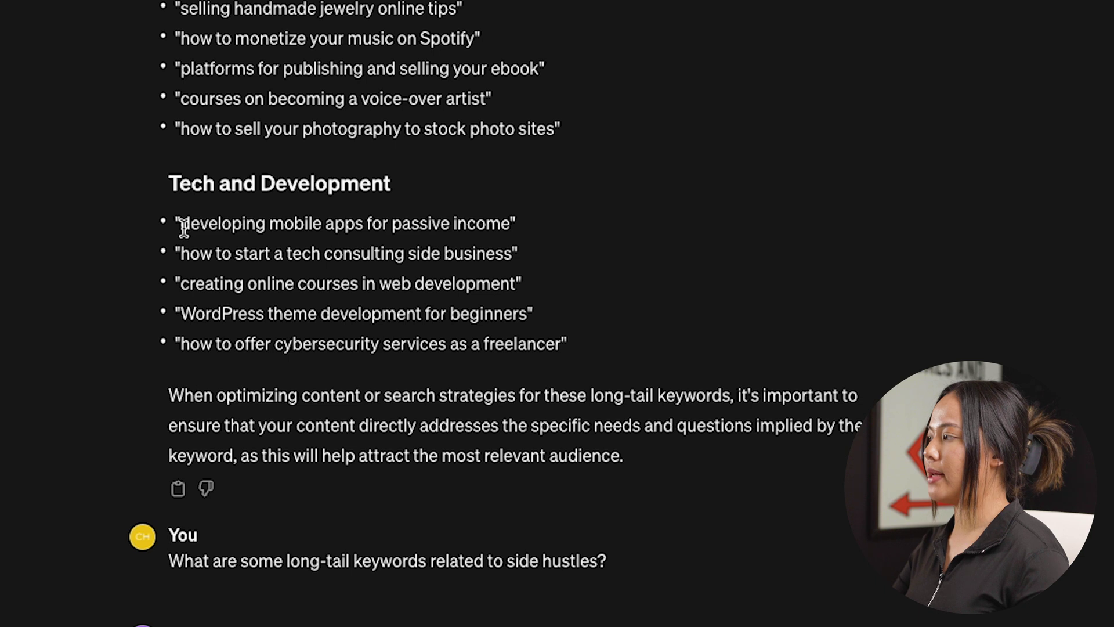
{"action": "left_click_drag", "start_coordinate": [183, 228], "coordinate": [461, 230]}
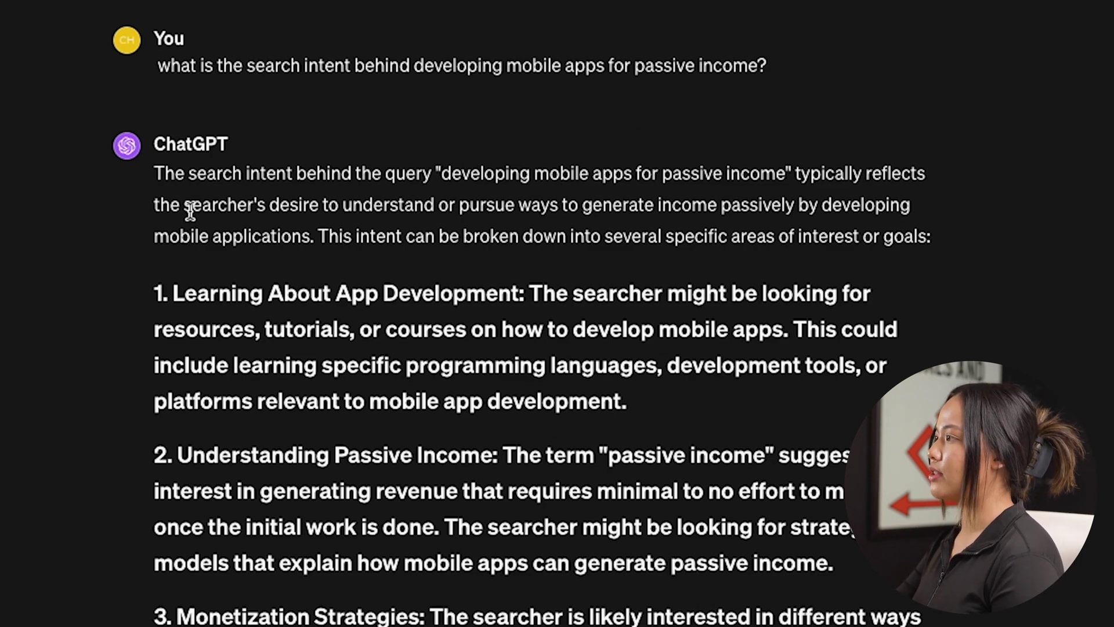
Highlight the search-intent answer's points, including Market Research and Niches and Legal and Financial Considerations
{"action": "left_click_drag", "start_coordinate": [191, 209], "coordinate": [308, 244]}
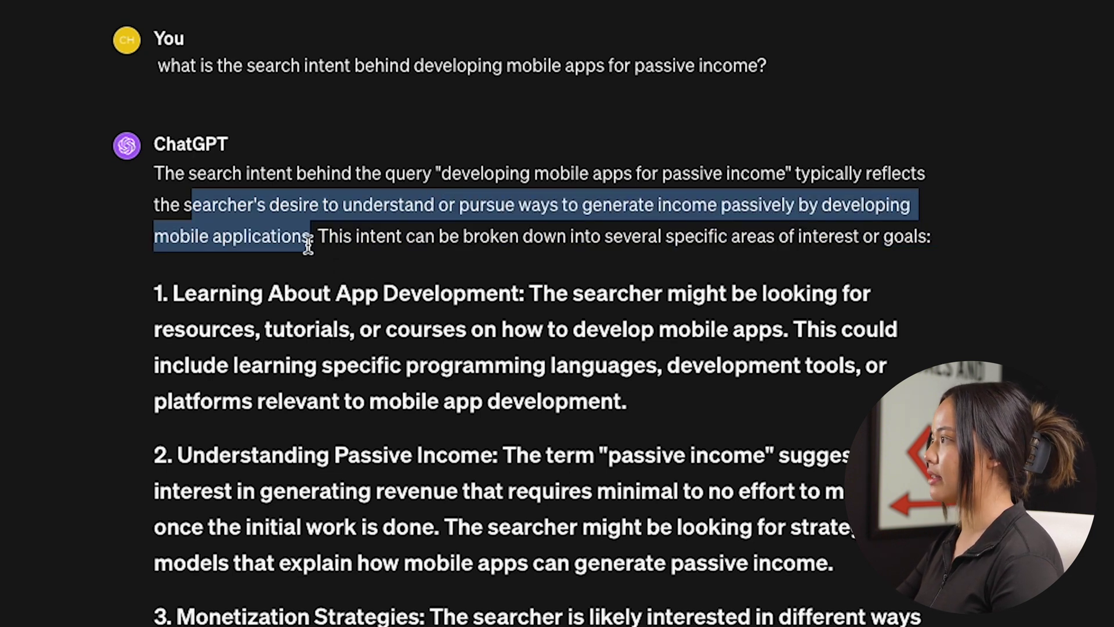
{"action": "left_click", "coordinate": [356, 243]}
{"action": "left_click_drag", "start_coordinate": [464, 238], "coordinate": [928, 245]}
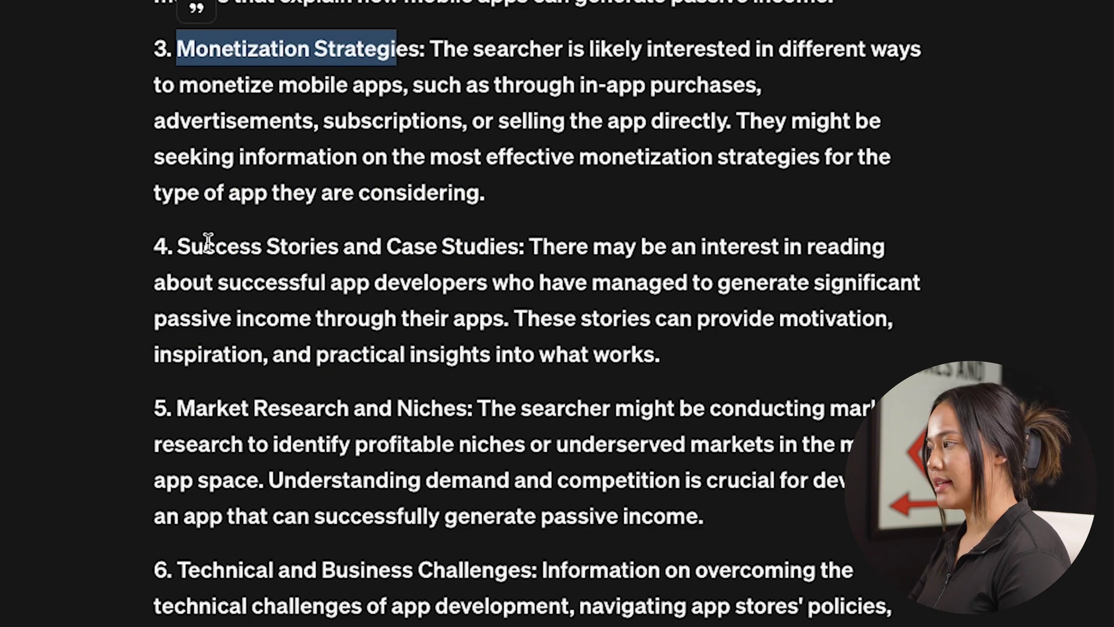
{"action": "left_click_drag", "start_coordinate": [177, 413], "coordinate": [472, 444]}
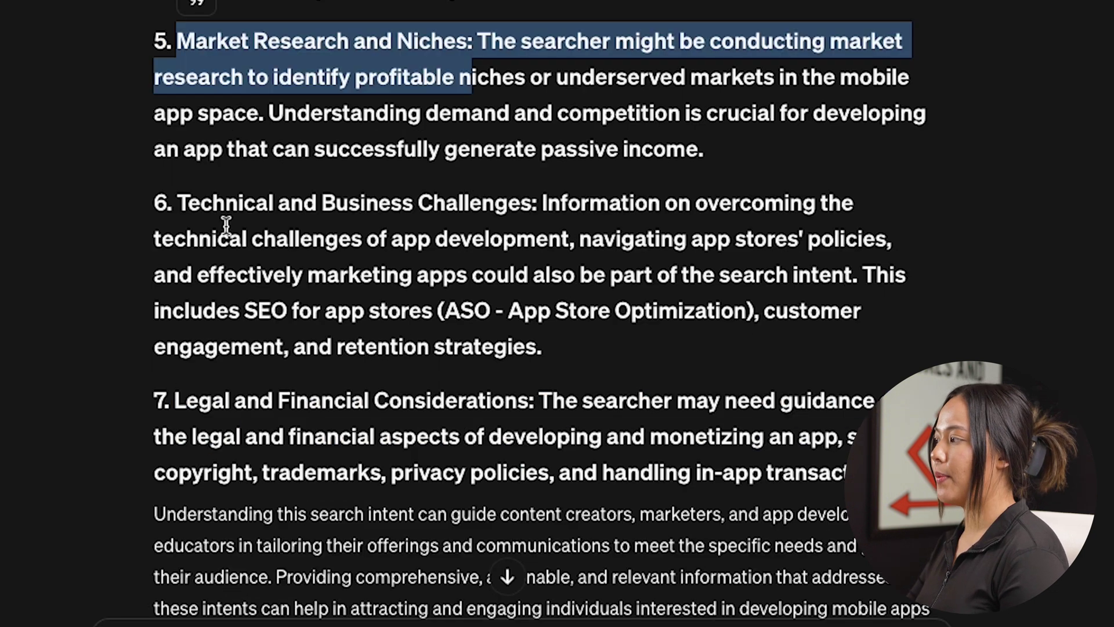
{"action": "scroll", "coordinate": [242, 221], "scroll_direction": "down", "scroll_amount": 3}
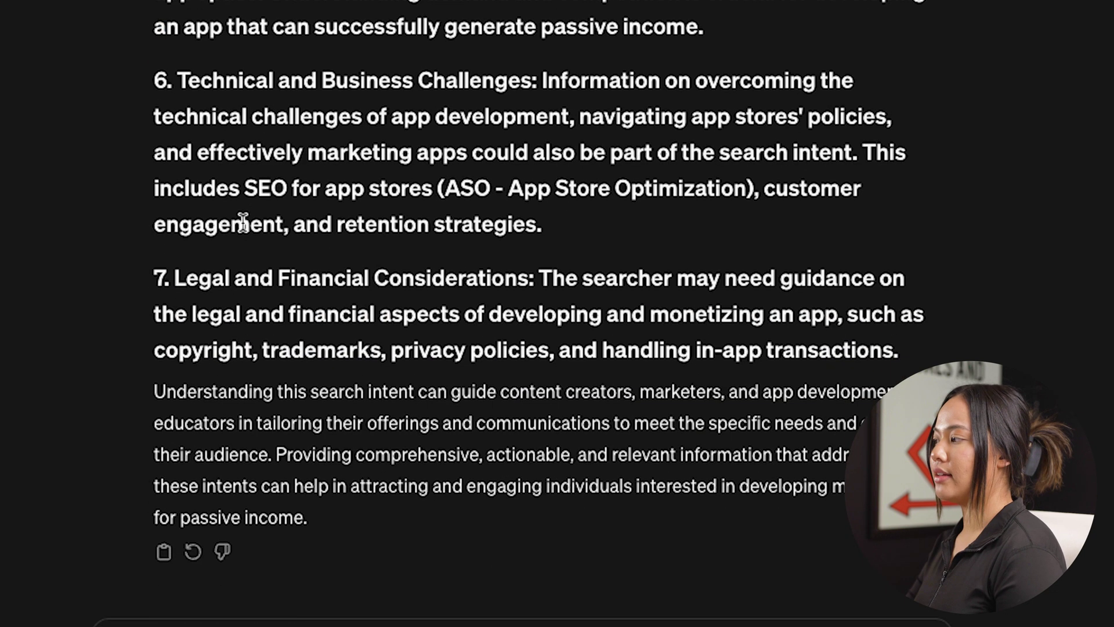
{"action": "left_click_drag", "start_coordinate": [174, 281], "coordinate": [498, 304]}
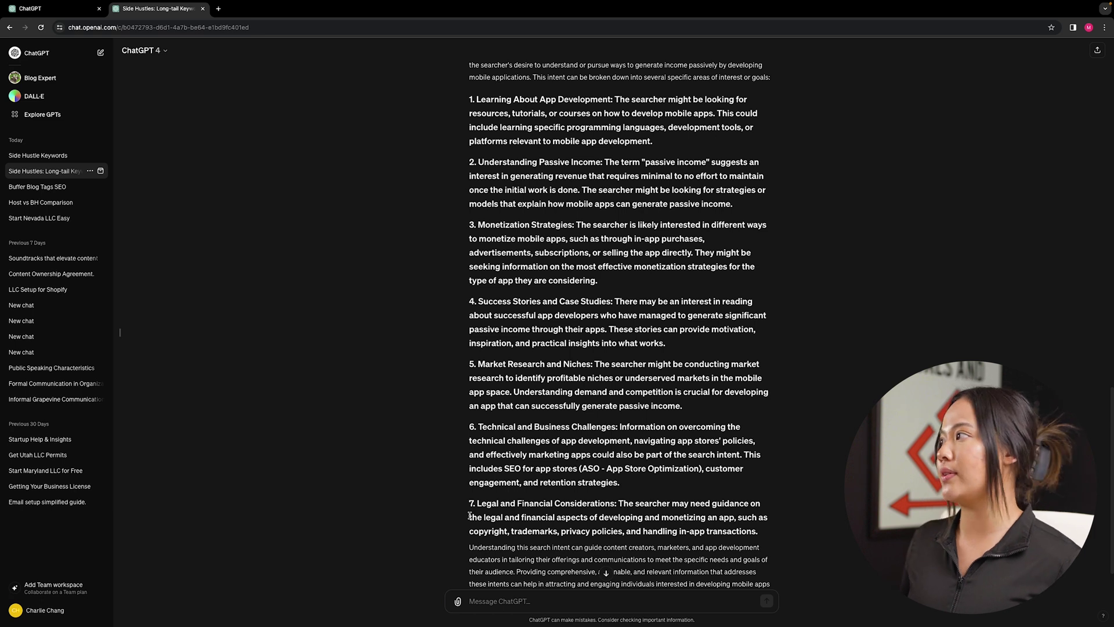
{"action": "scroll", "coordinate": [583, 464], "scroll_direction": "up", "scroll_amount": 5}
Compare the search-intent question under GPT-3.5, then return to the GPT-4 side hustles chat
{"action": "triple_click", "coordinate": [712, 242]}
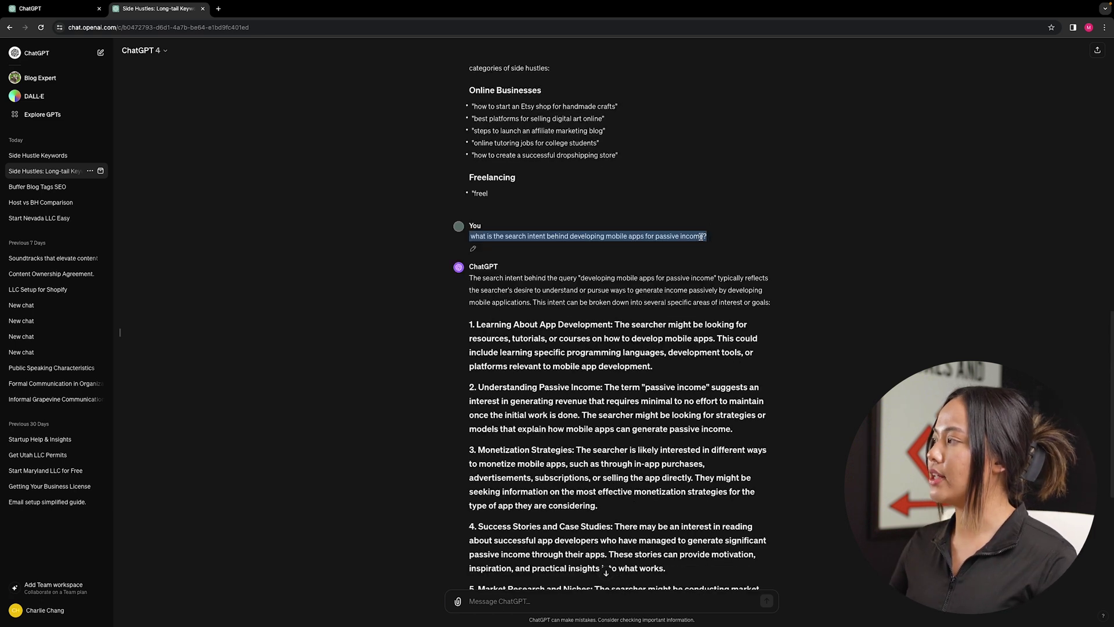
{"action": "left_click", "coordinate": [162, 51]}
{"action": "left_click", "coordinate": [174, 117]}
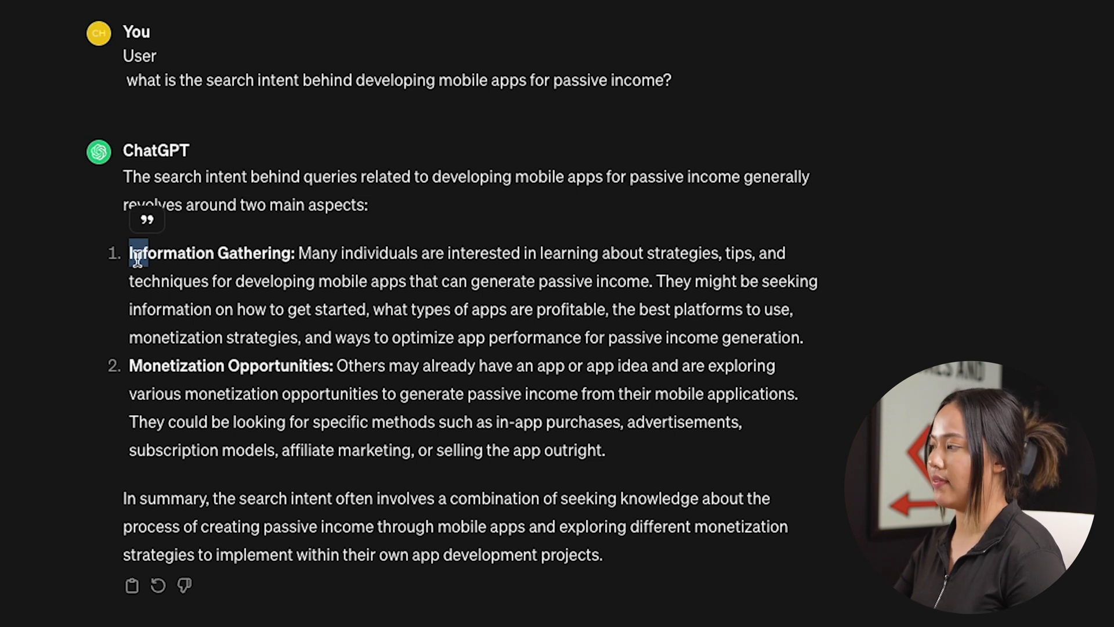
{"action": "left_click", "coordinate": [718, 469]}
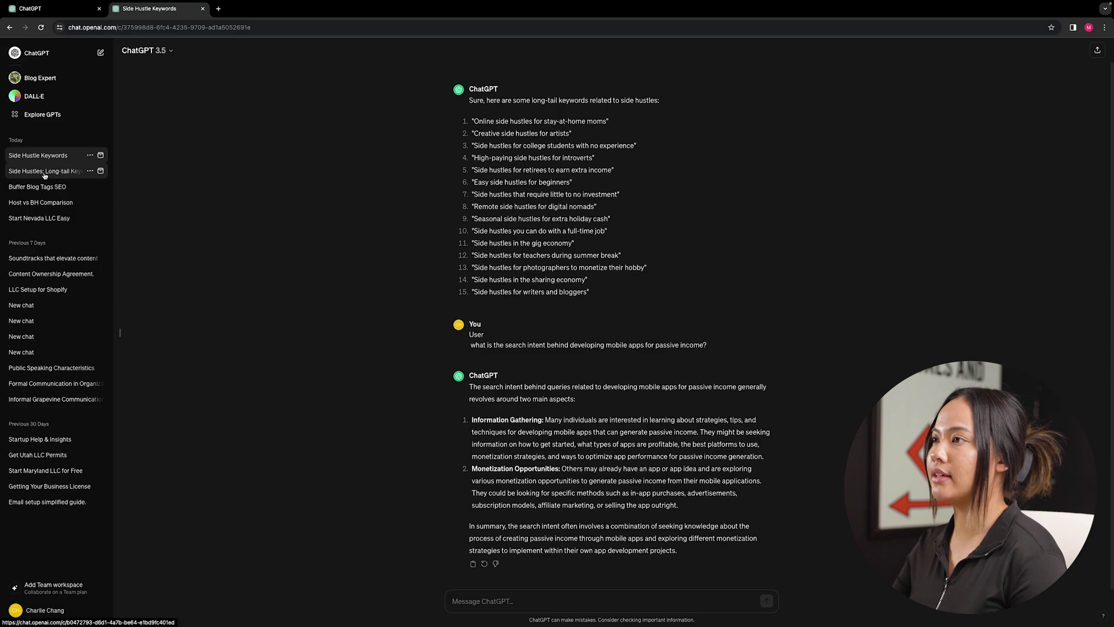
{"action": "left_click", "coordinate": [44, 172]}
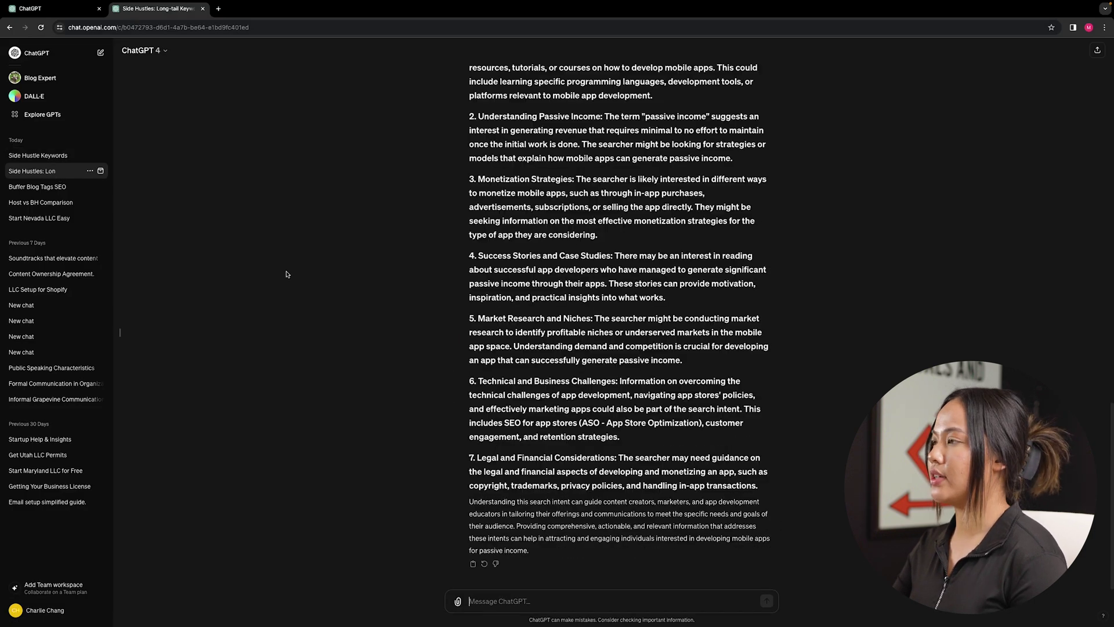
Start a new message, highlight who the app-development outline is for, and scroll through it
{"action": "left_click", "coordinate": [664, 602]}
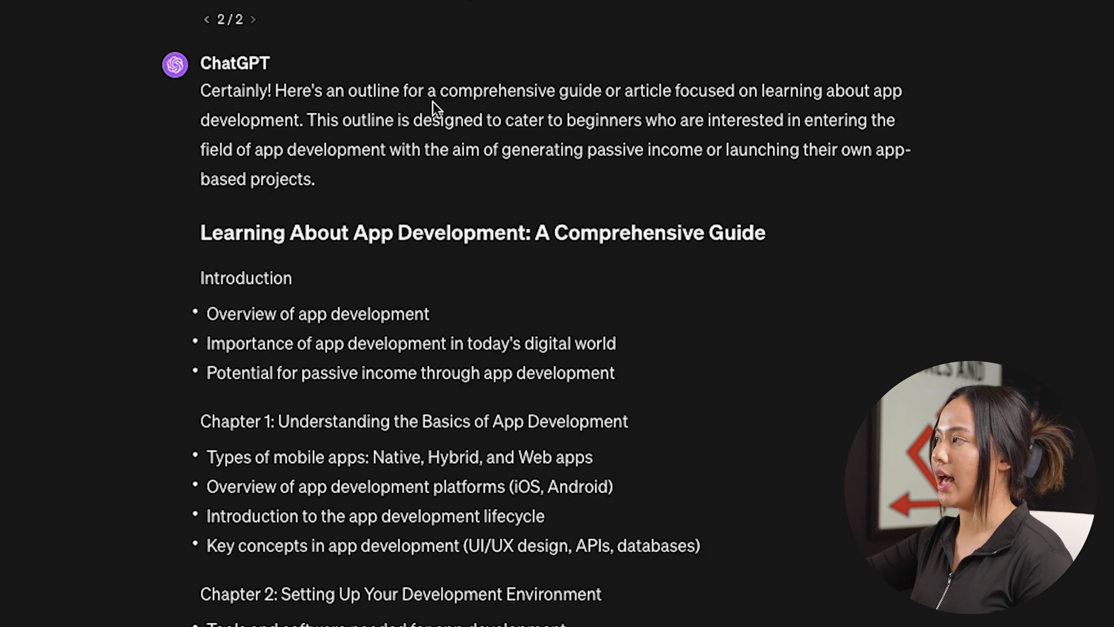
{"action": "left_click_drag", "start_coordinate": [410, 120], "coordinate": [698, 163]}
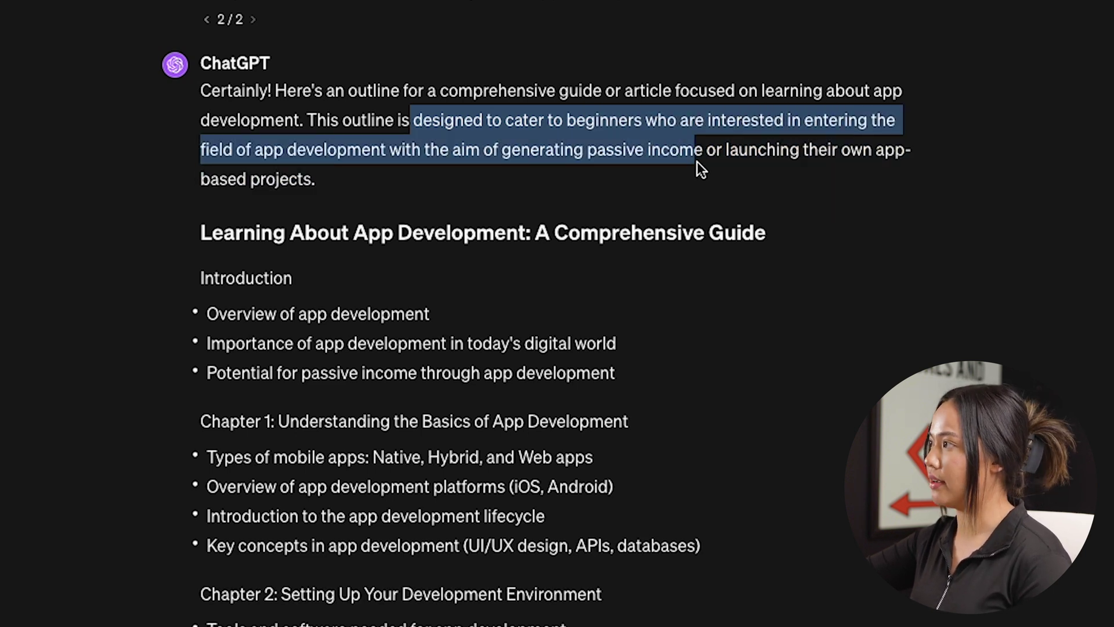
{"action": "scroll", "coordinate": [644, 258], "scroll_direction": "down", "scroll_amount": 3}
{"action": "scroll", "coordinate": [608, 261], "scroll_direction": "down", "scroll_amount": 5}
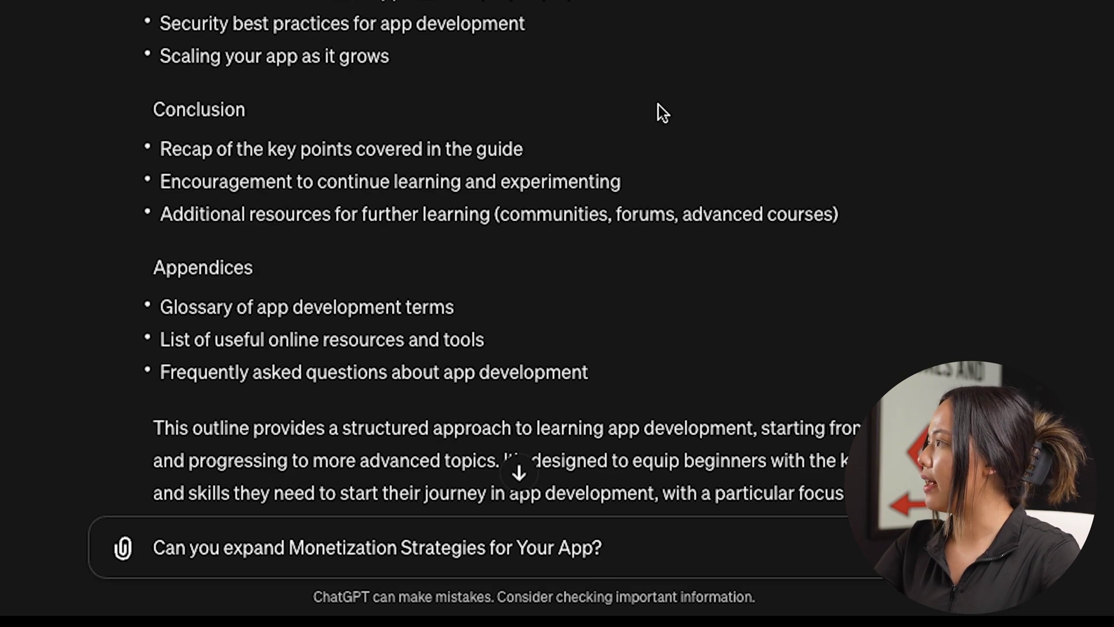
{"action": "scroll", "coordinate": [660, 106], "scroll_direction": "down", "scroll_amount": 1}
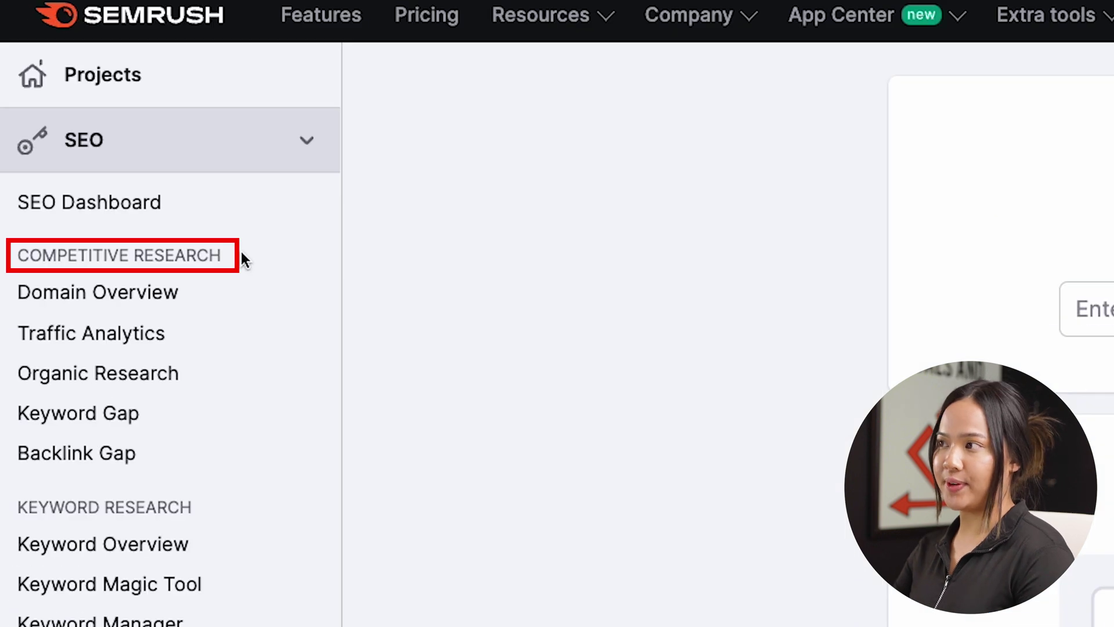
Scroll the SEO sidebar to Competitive Research and open Domain Overview
{"action": "scroll", "coordinate": [194, 288], "scroll_direction": "down", "scroll_amount": 4}
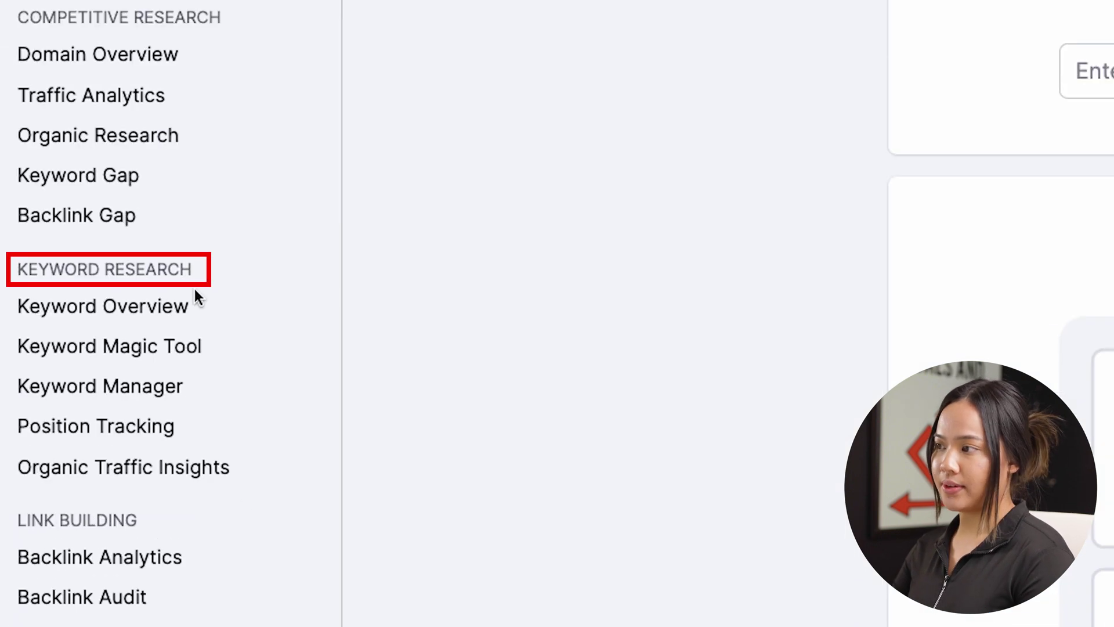
{"action": "scroll", "coordinate": [196, 447], "scroll_direction": "down", "scroll_amount": 5}
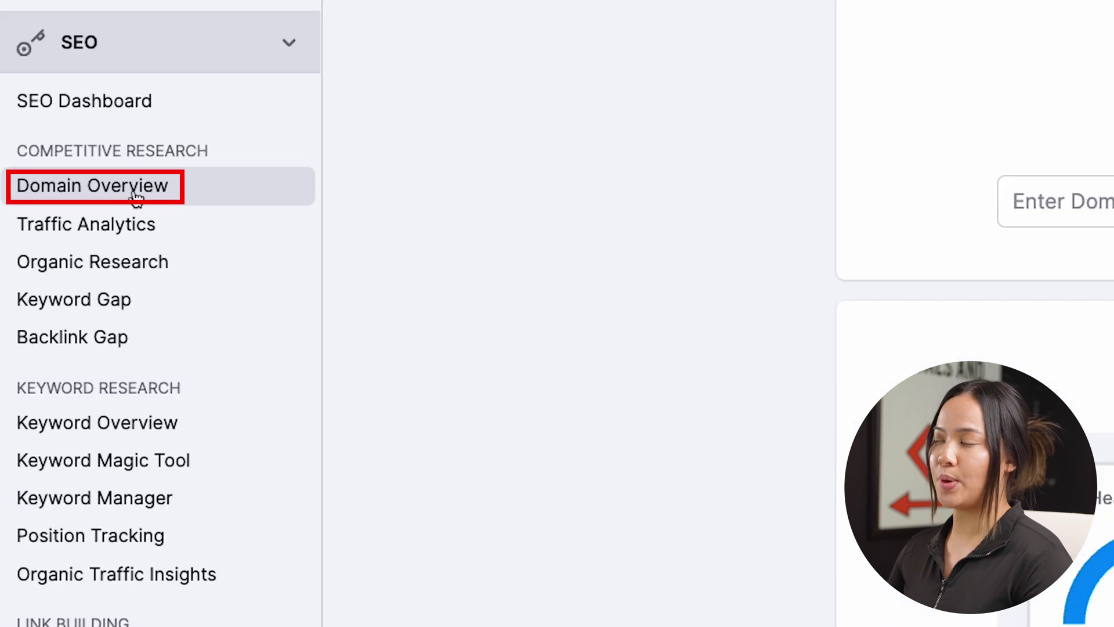
{"action": "left_click", "coordinate": [136, 199]}
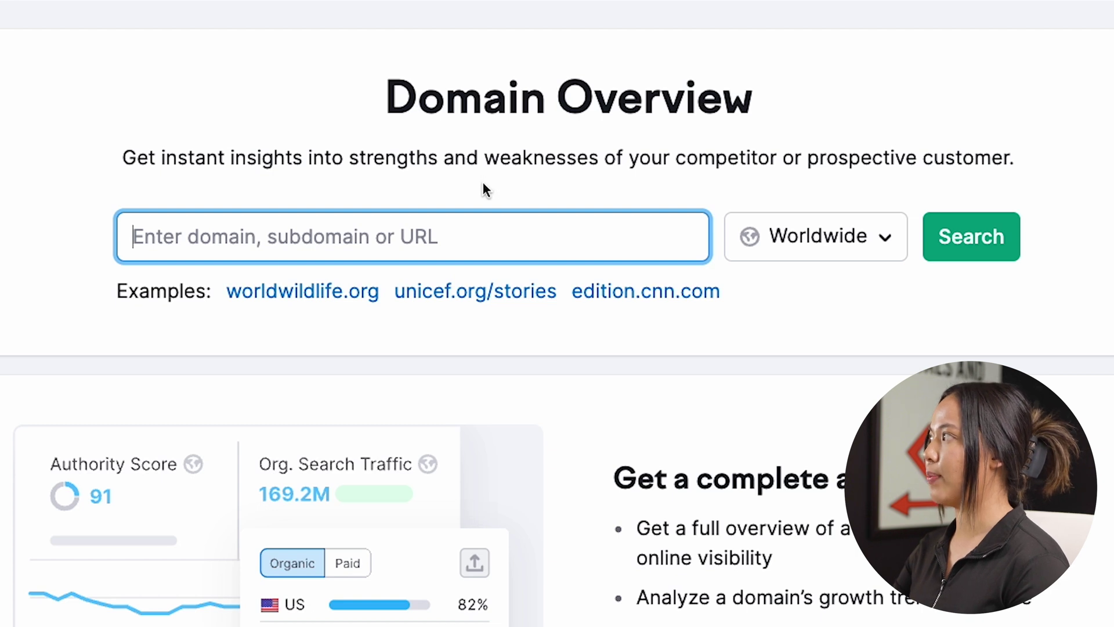
Analyze worldwildlife.org and review its organic keywords, intent split, competitors and backlinks
{"action": "left_click", "coordinate": [256, 299]}
{"action": "scroll", "coordinate": [319, 249], "scroll_direction": "down", "scroll_amount": 3}
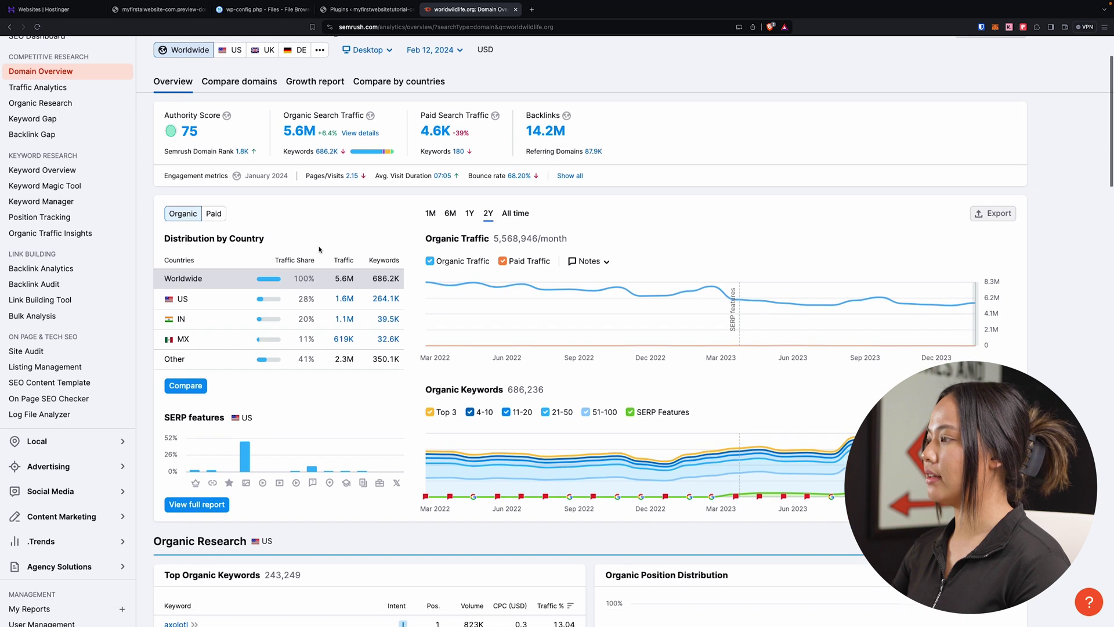
{"action": "scroll", "coordinate": [319, 249], "scroll_direction": "down", "scroll_amount": 5}
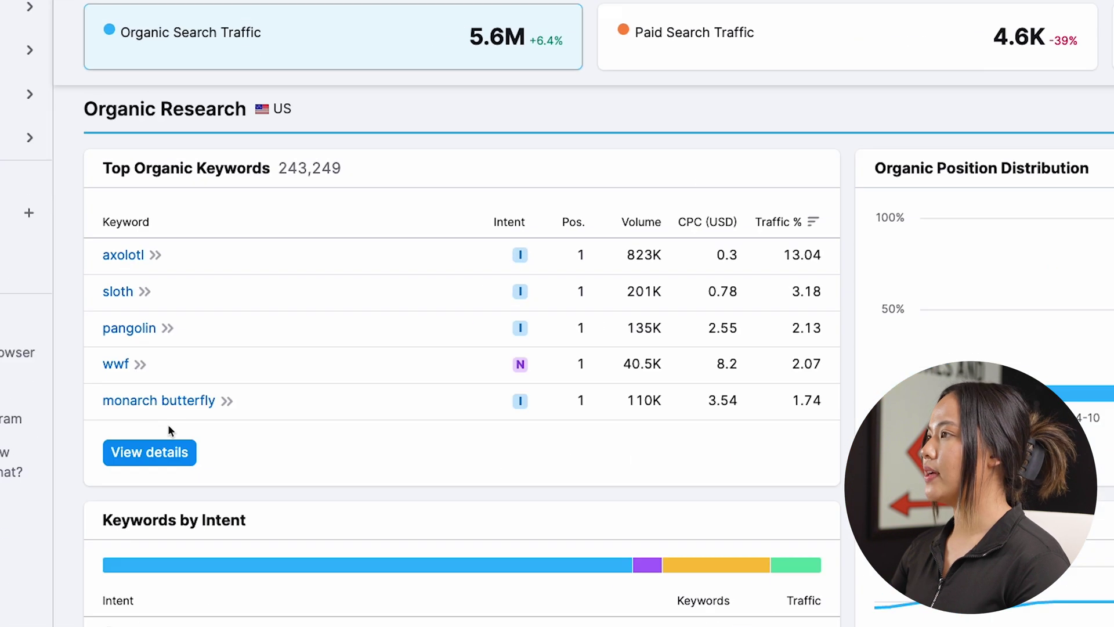
{"action": "mouse_move", "coordinate": [217, 159]}
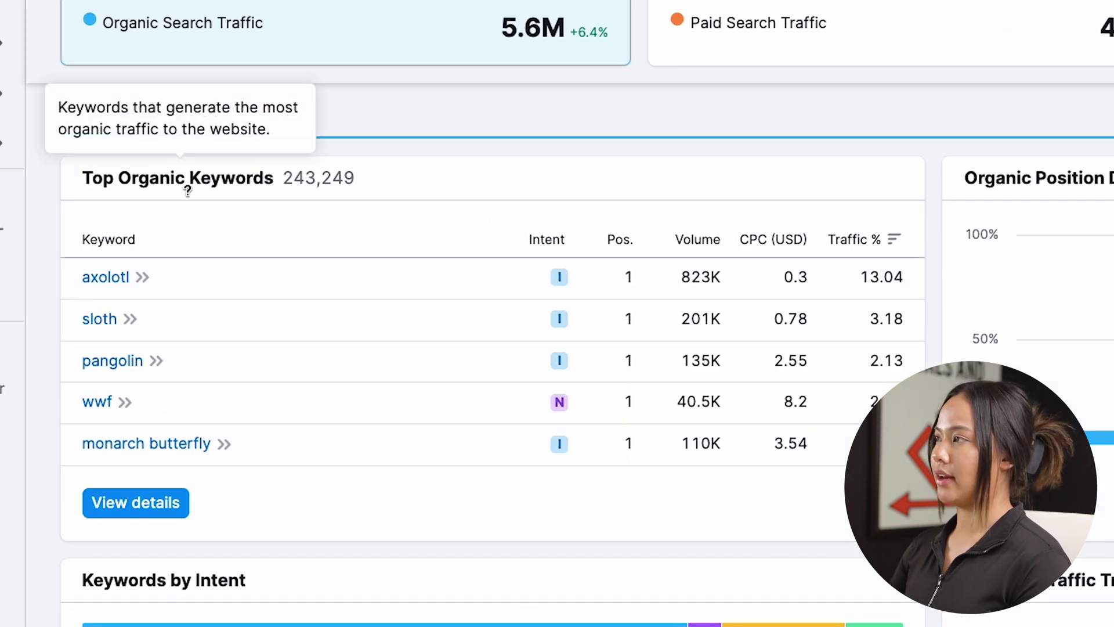
{"action": "scroll", "coordinate": [269, 149], "scroll_direction": "down", "scroll_amount": 5}
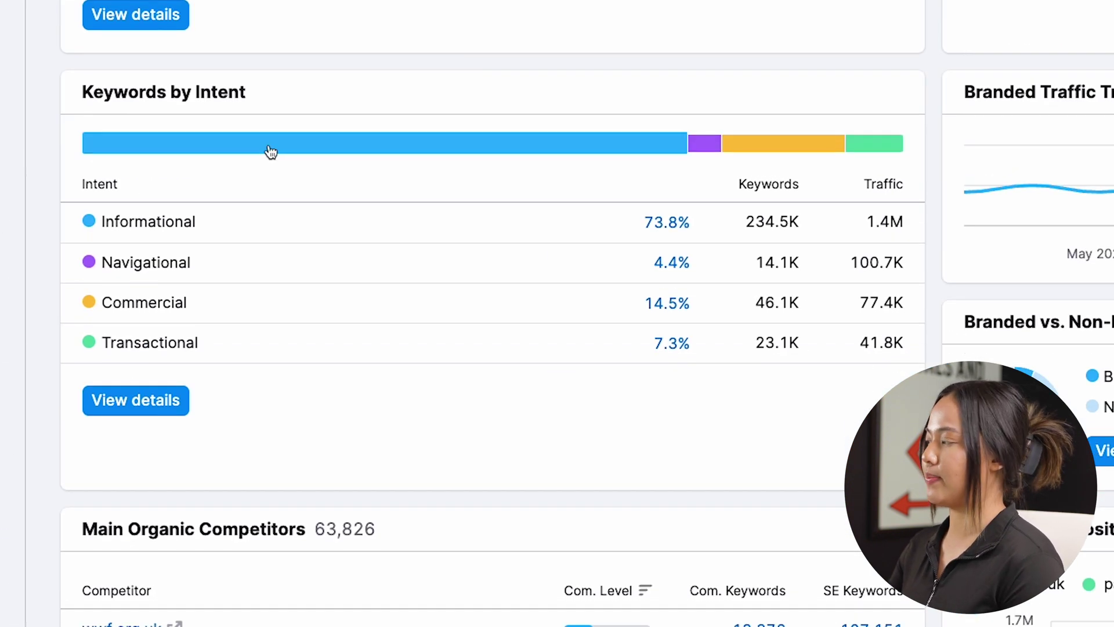
{"action": "scroll", "coordinate": [193, 169], "scroll_direction": "down", "scroll_amount": 5}
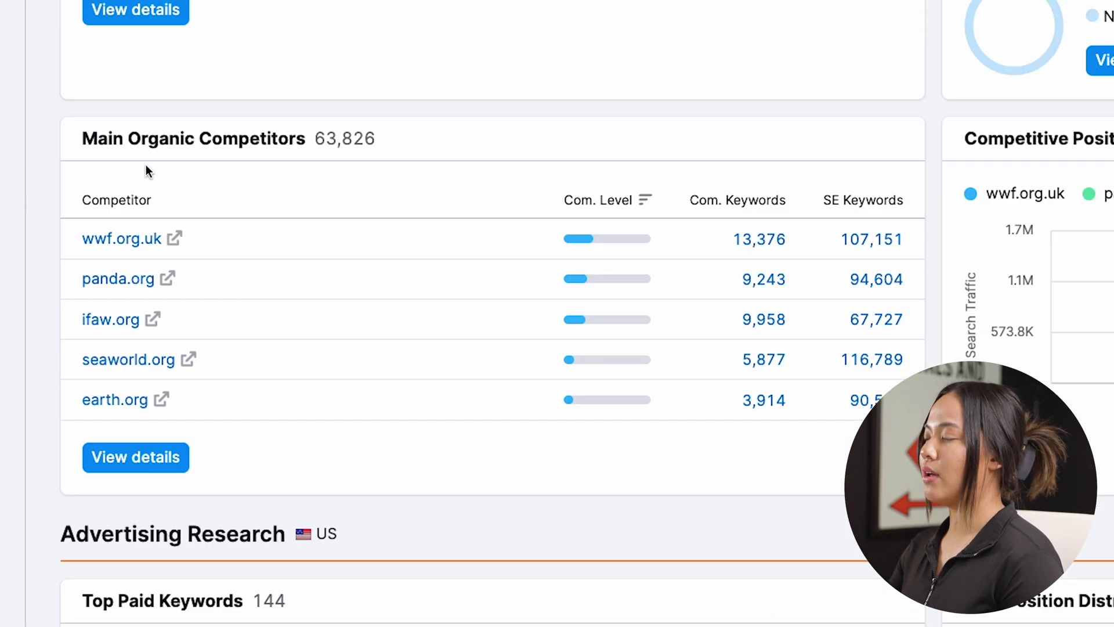
{"action": "mouse_move", "coordinate": [197, 151]}
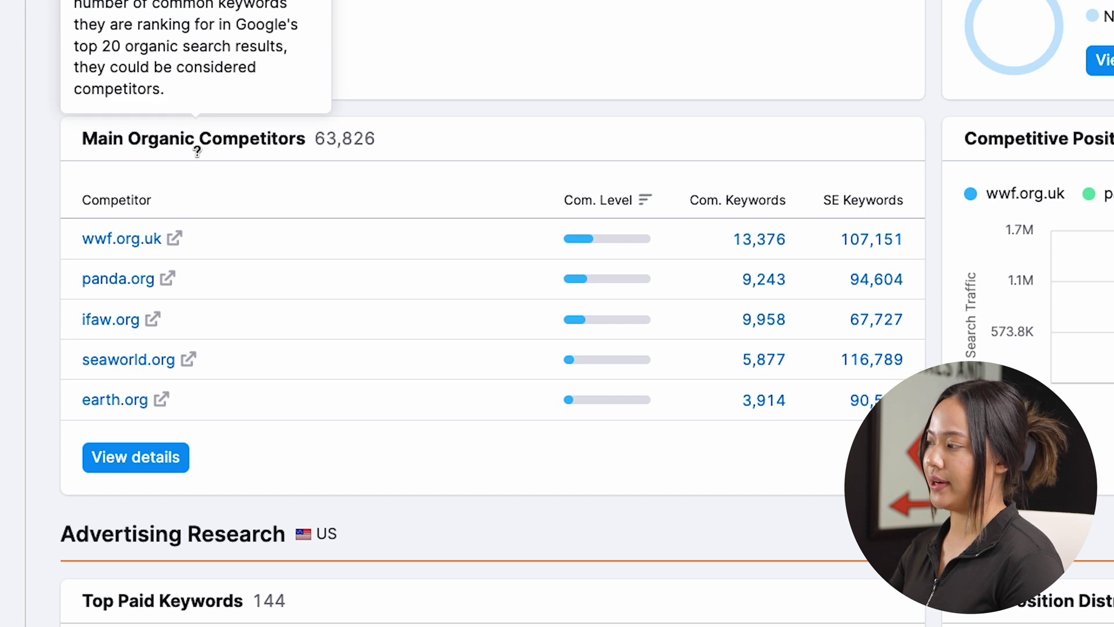
{"action": "scroll", "coordinate": [196, 151], "scroll_direction": "down", "scroll_amount": 15}
{"action": "scroll", "coordinate": [472, 218], "scroll_direction": "up", "scroll_amount": 2}
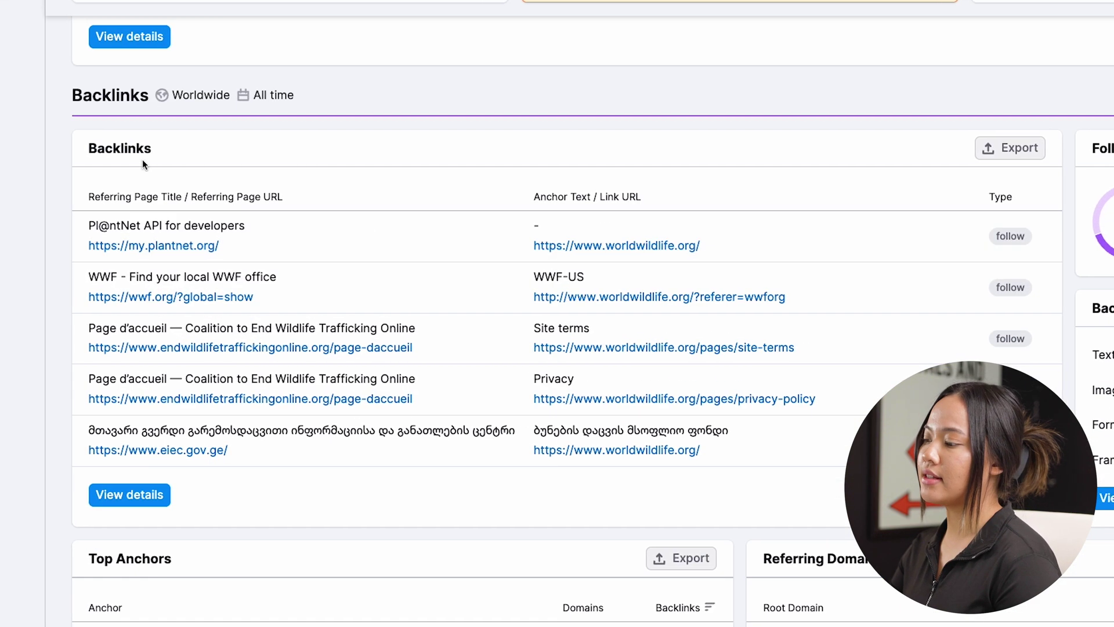
{"action": "scroll", "coordinate": [141, 159], "scroll_direction": "down", "scroll_amount": 10}
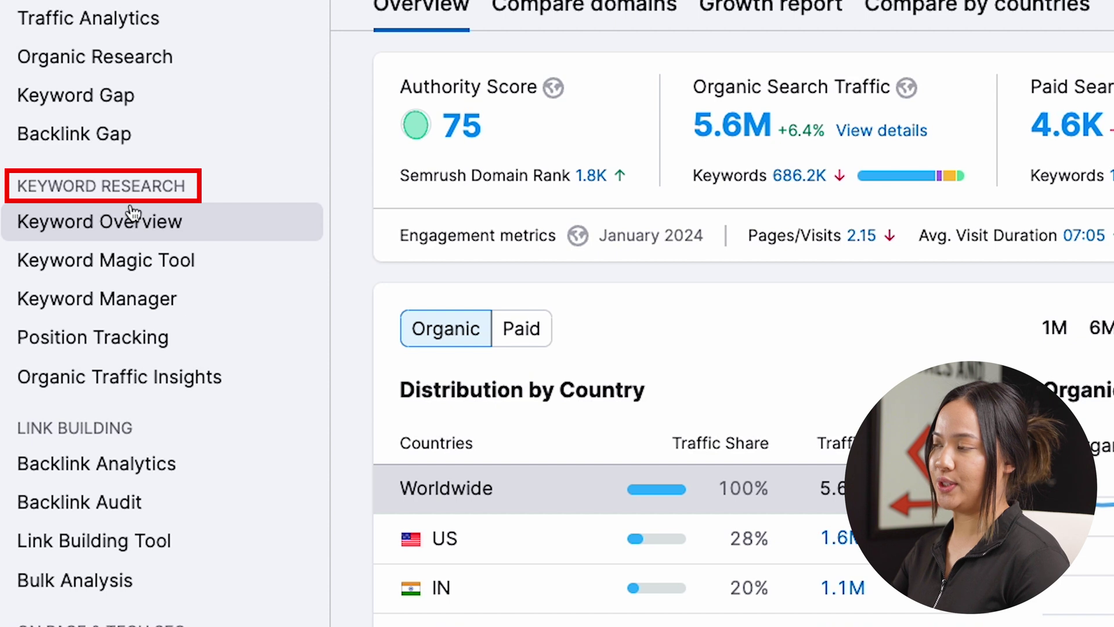
Run Keyword Overview for 'mobile apps' and review its 8.1K volume, 84% difficulty and keyword ideas
{"action": "left_click", "coordinate": [98, 235]}
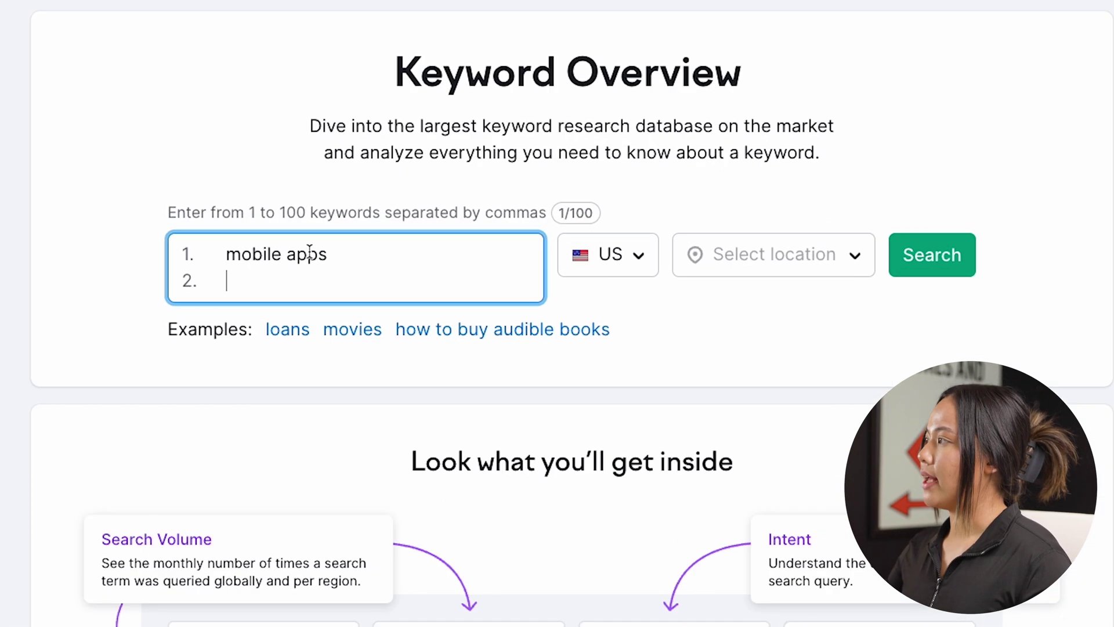
{"action": "left_click", "coordinate": [959, 263]}
{"action": "scroll", "coordinate": [238, 342], "scroll_direction": "down", "scroll_amount": 2}
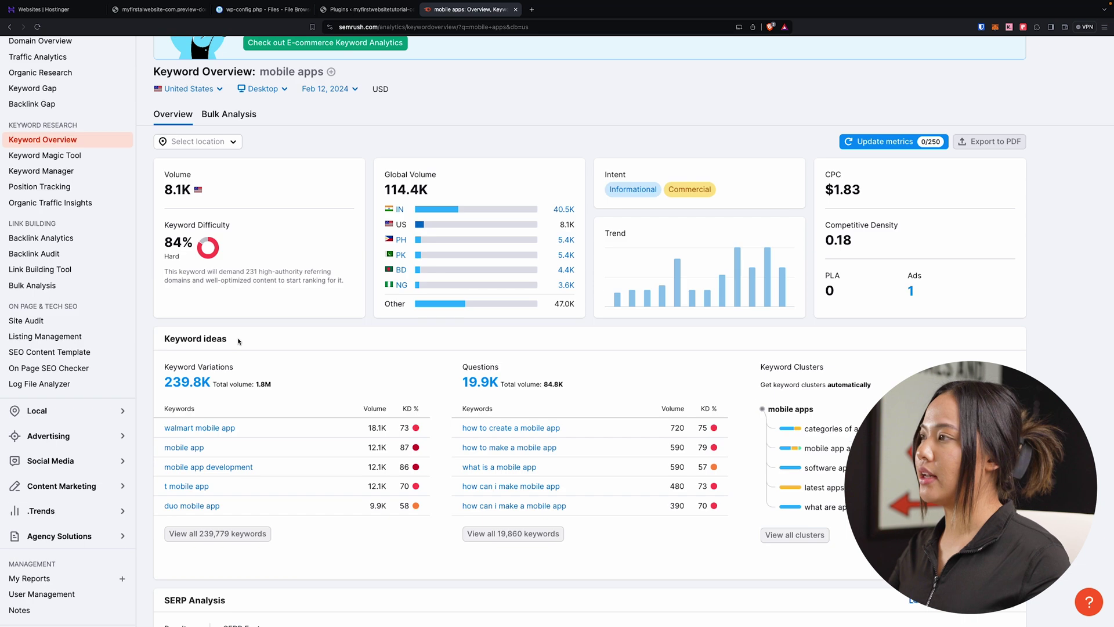
{"action": "scroll", "coordinate": [240, 342], "scroll_direction": "down", "scroll_amount": 6}
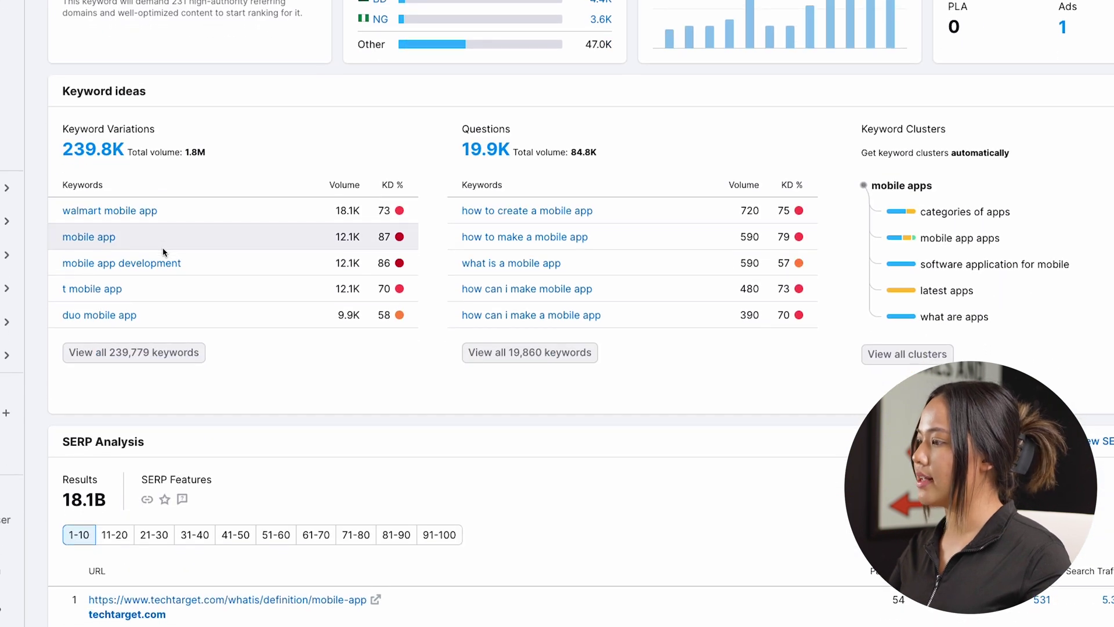
{"action": "scroll", "coordinate": [164, 252], "scroll_direction": "down", "scroll_amount": 3}
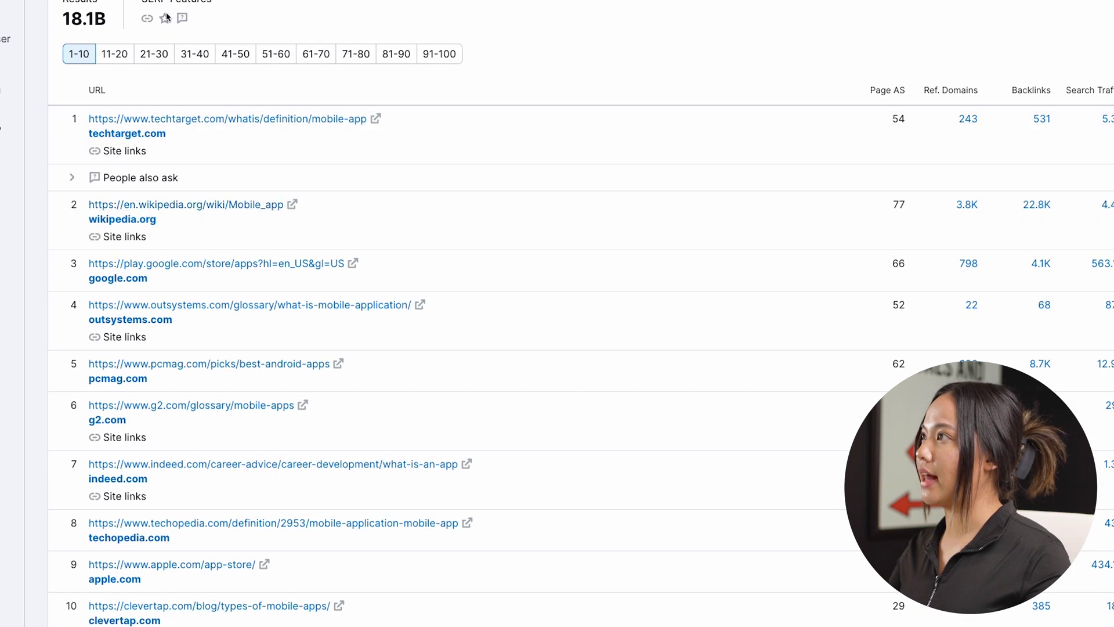
{"action": "scroll", "coordinate": [613, 212], "scroll_direction": "down", "scroll_amount": 10}
{"action": "scroll", "coordinate": [196, 173], "scroll_direction": "up", "scroll_amount": 20}
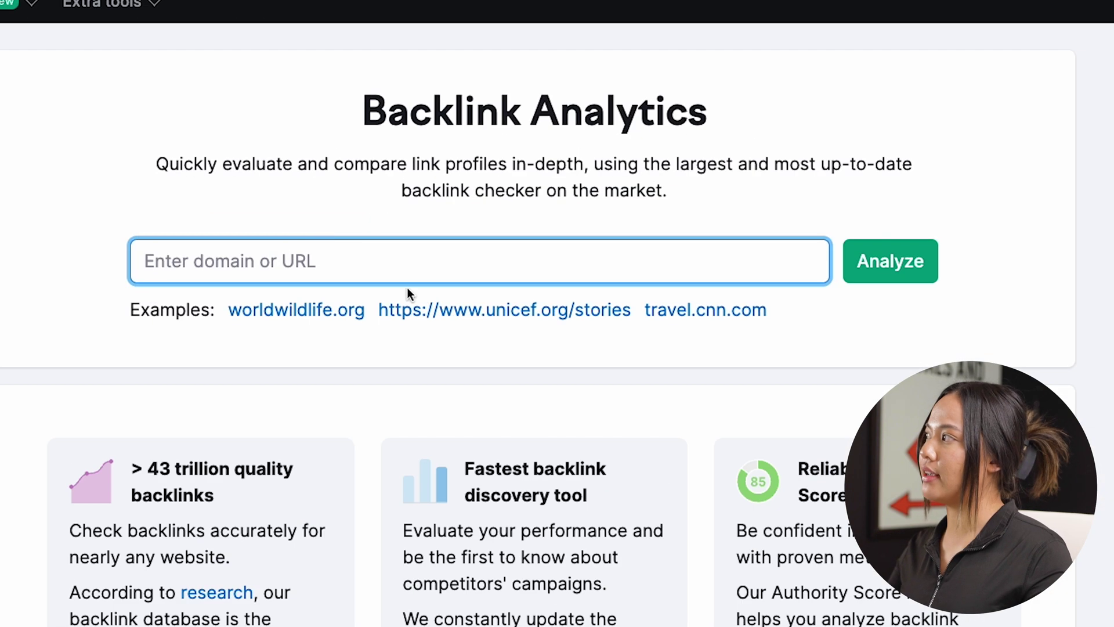
Review the Backlink Analytics feature sections, highlighting the deep link analysis description
{"action": "scroll", "coordinate": [459, 336], "scroll_direction": "down", "scroll_amount": 8}
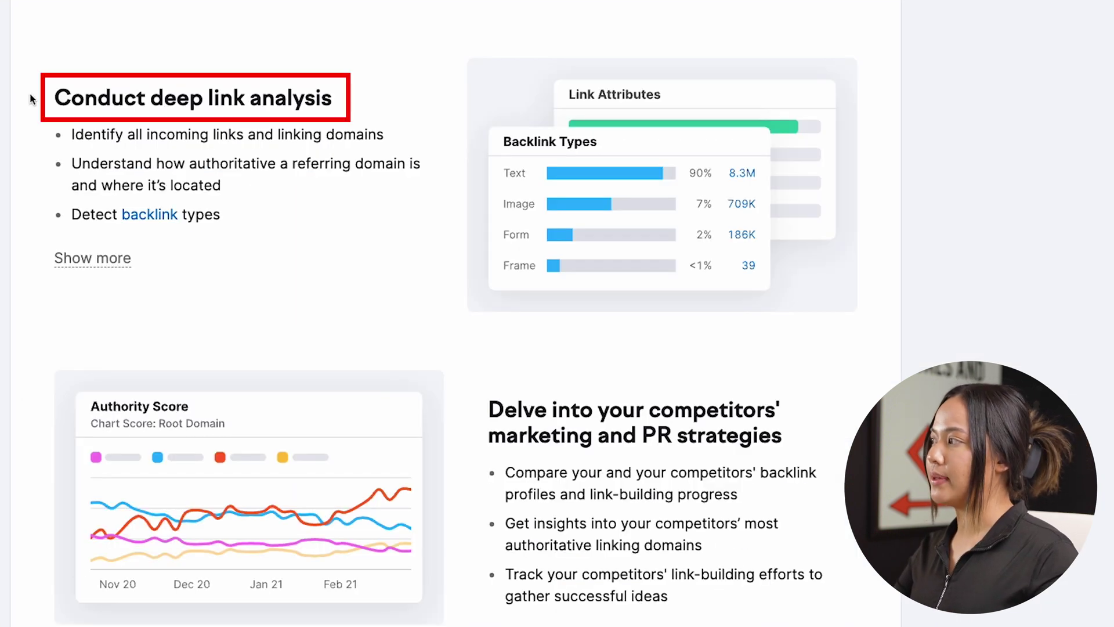
{"action": "left_click_drag", "start_coordinate": [45, 99], "coordinate": [258, 124]}
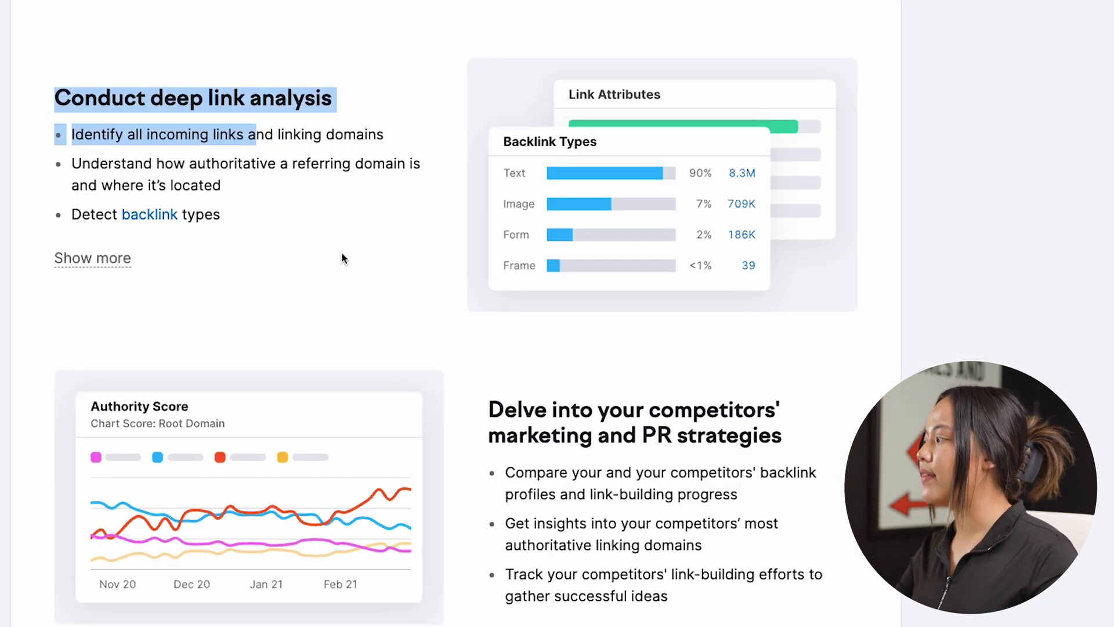
{"action": "scroll", "coordinate": [342, 259], "scroll_direction": "down", "scroll_amount": 4}
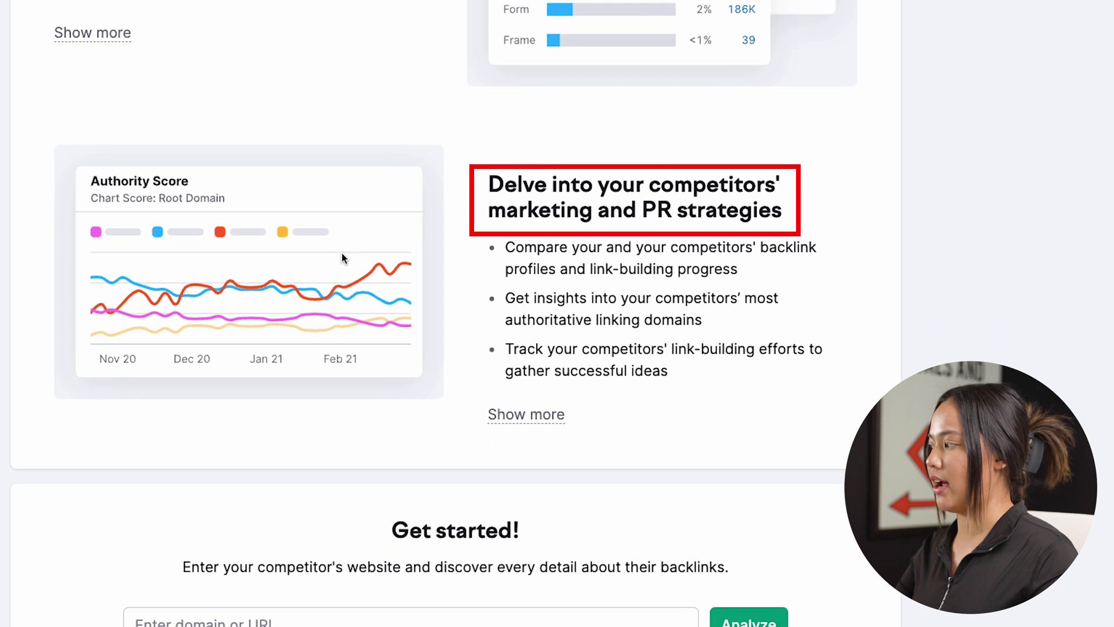
{"action": "scroll", "coordinate": [342, 253], "scroll_direction": "down", "scroll_amount": 1}
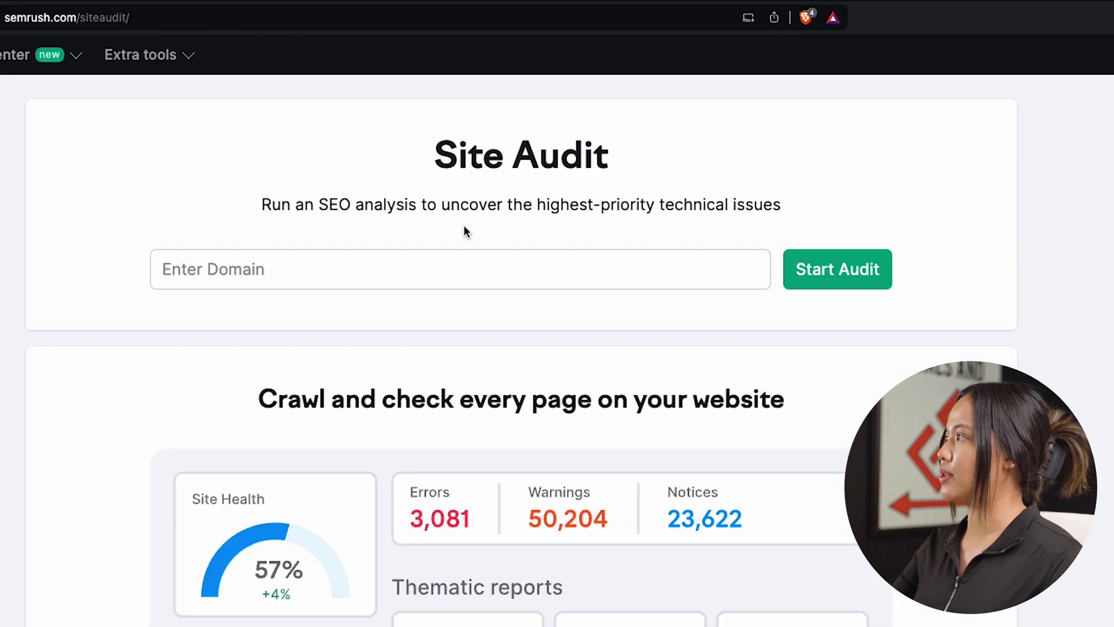
{"action": "left_click_drag", "start_coordinate": [537, 204], "coordinate": [791, 214]}
{"action": "scroll", "coordinate": [536, 390], "scroll_direction": "down", "scroll_amount": 10}
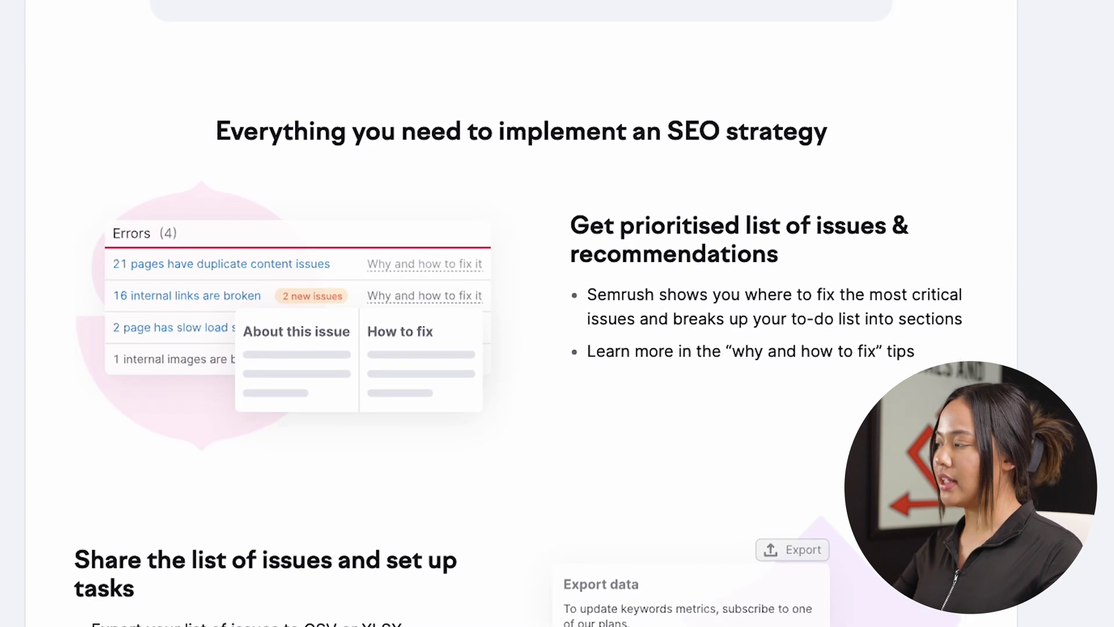
{"action": "left_click_drag", "start_coordinate": [211, 137], "coordinate": [795, 154]}
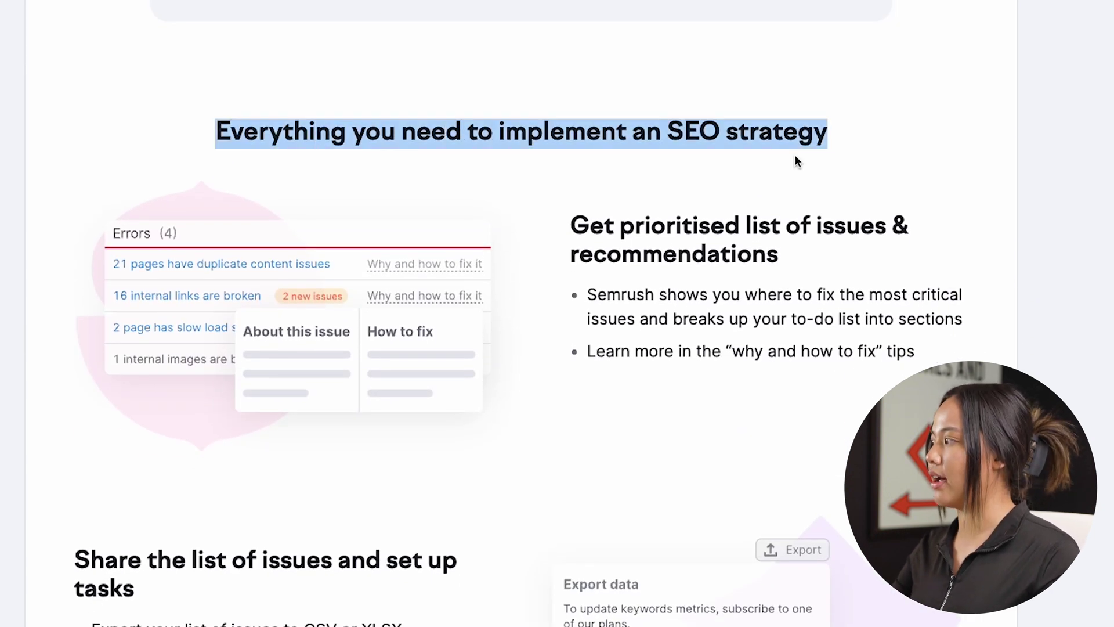
{"action": "scroll", "coordinate": [795, 154], "scroll_direction": "down", "scroll_amount": 5}
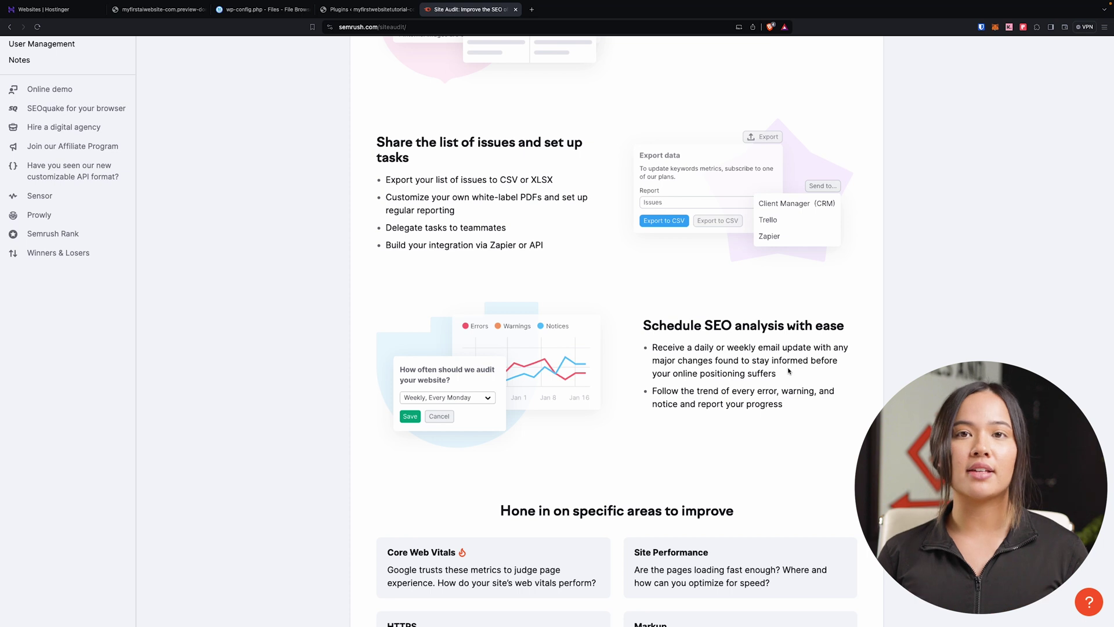